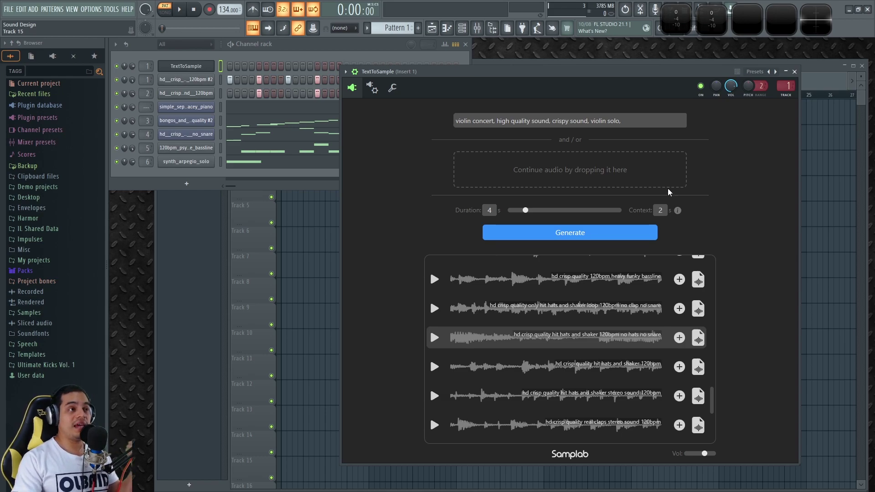
left_click(402, 136)
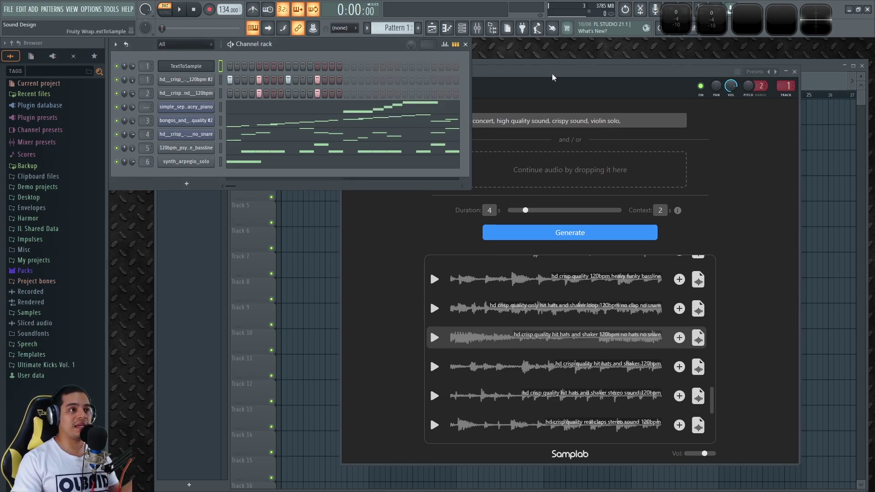
left_click_drag(551, 72, 546, 72)
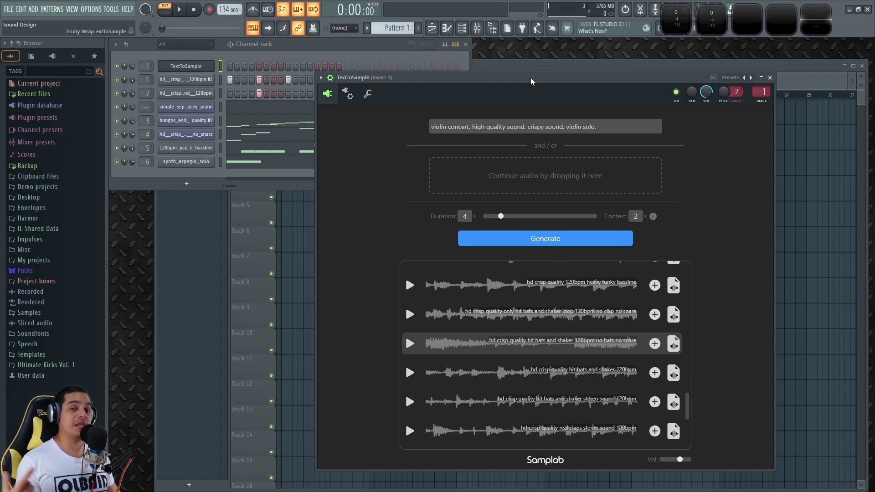
left_click_drag(531, 77, 492, 68)
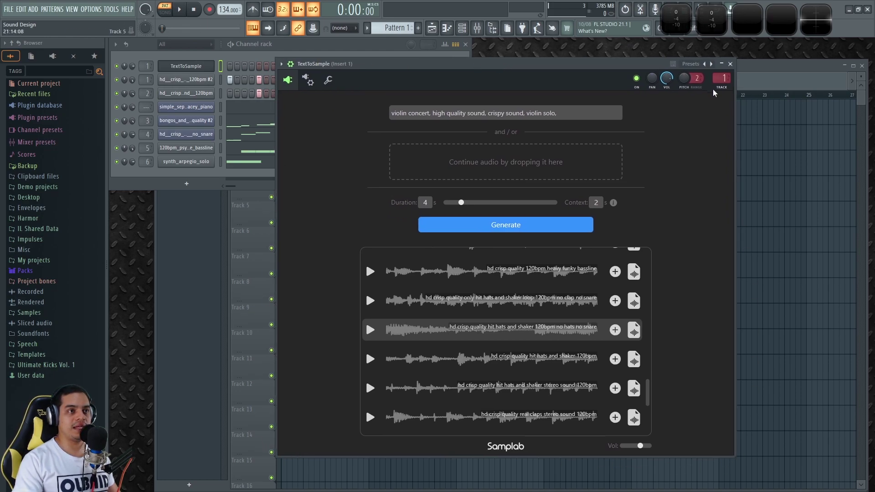
left_click_drag(537, 68, 547, 68)
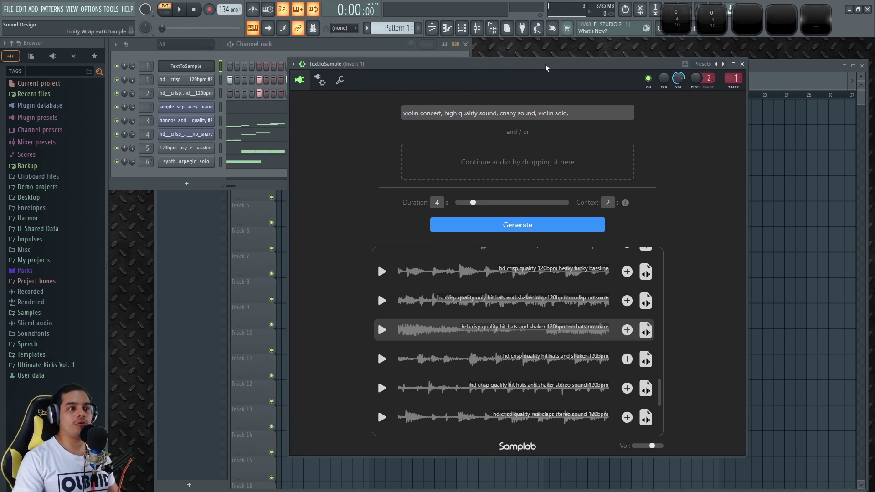
left_click_drag(547, 68, 555, 69)
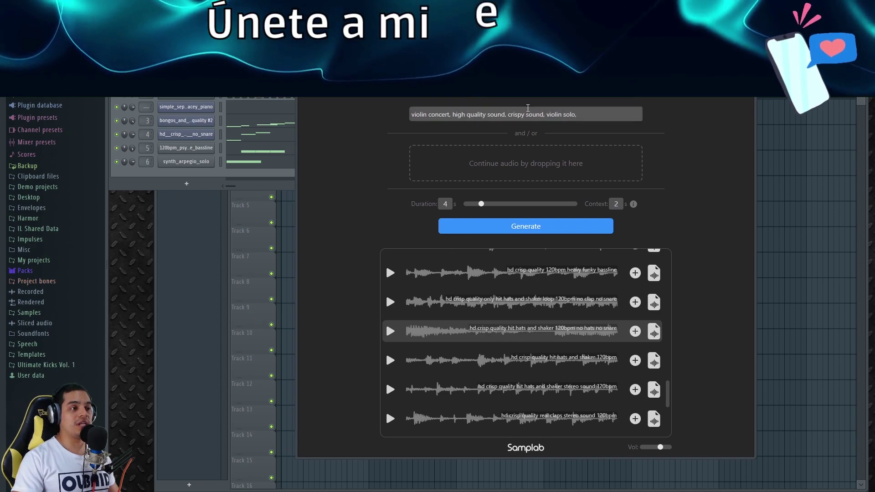
- Look through the list of generated samples in TextToSample and play Pattern 1 to hear the samples in the channel rack
scroll(497, 311, "down", 2)
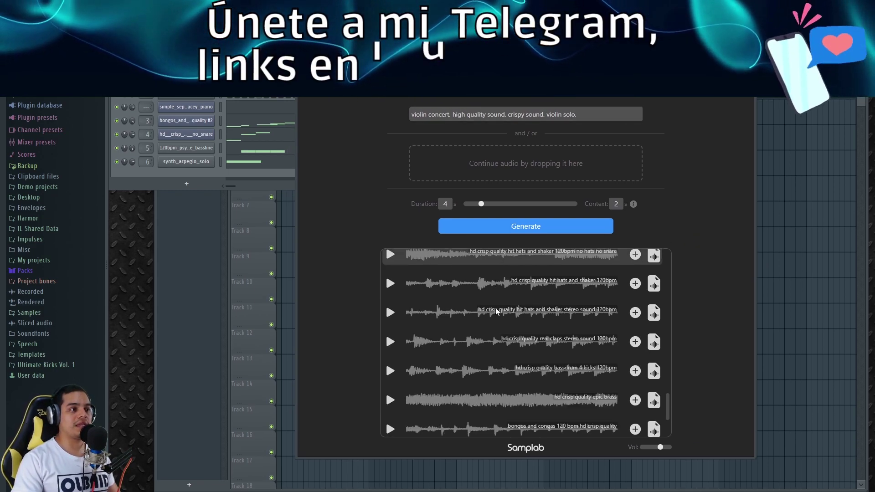
scroll(497, 311, "down", 5)
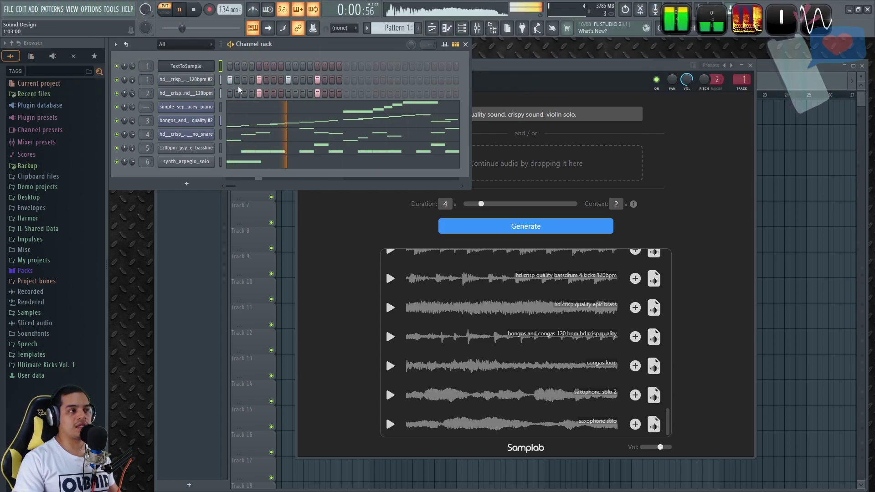
key("space")
left_click(221, 80)
left_click(220, 162)
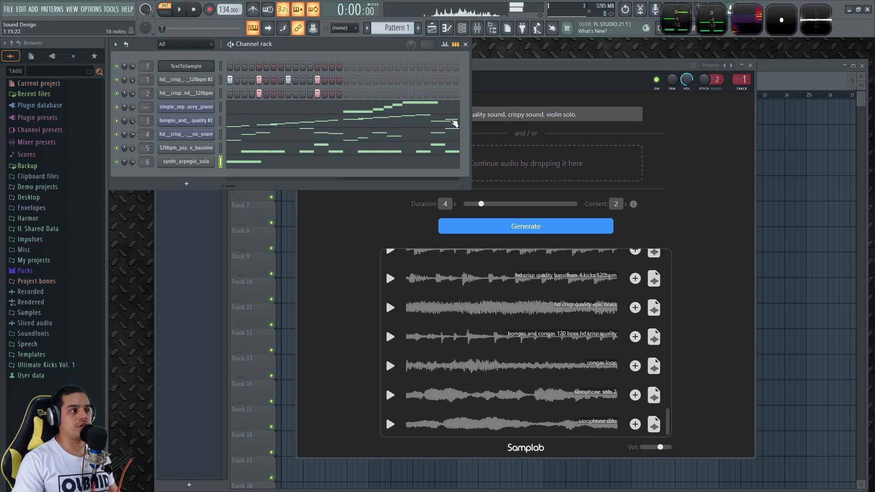
left_click(508, 66)
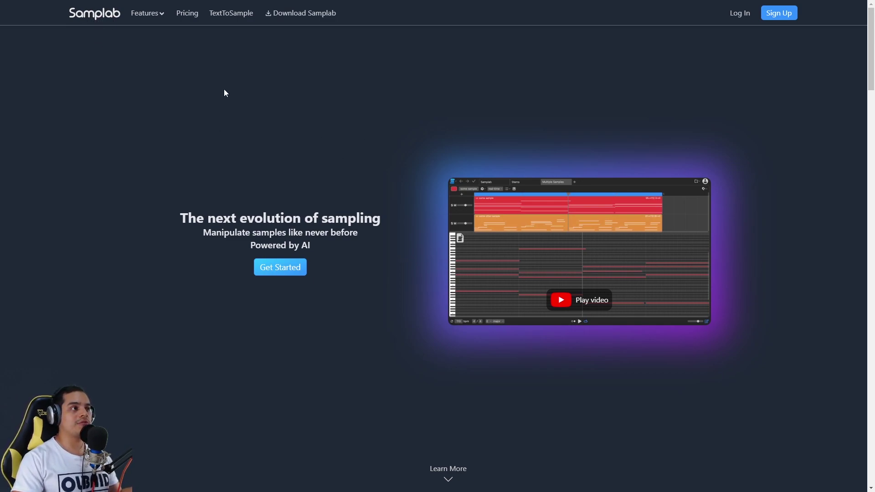
- Open the TextToSample page on the Samplab website and look through its content
left_click(237, 15)
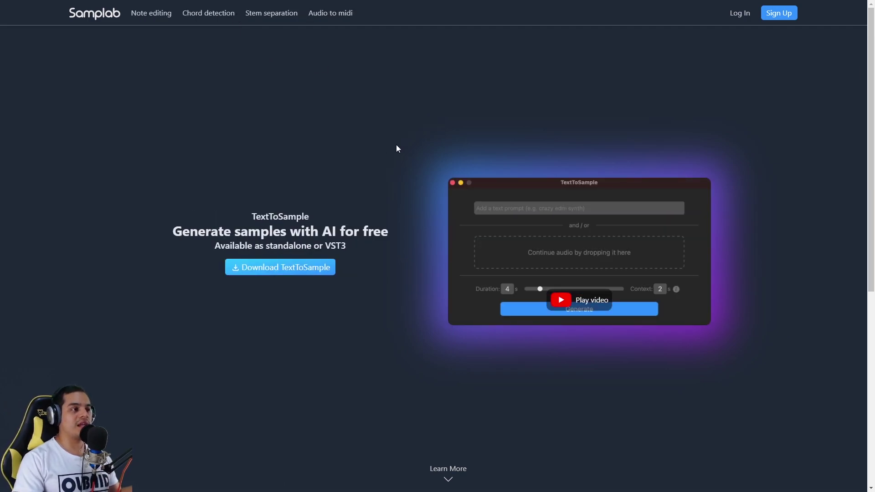
scroll(531, 209, "down", 5)
scroll(486, 273, "down", 2)
scroll(666, 319, "up", 8)
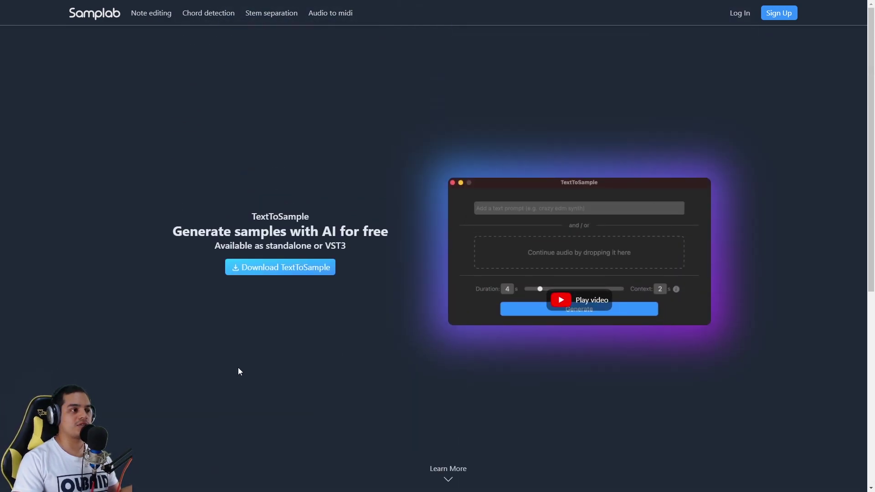
- Open the TextToSample download page without saving the installer, and view the operating systems offered for download
left_click(289, 271)
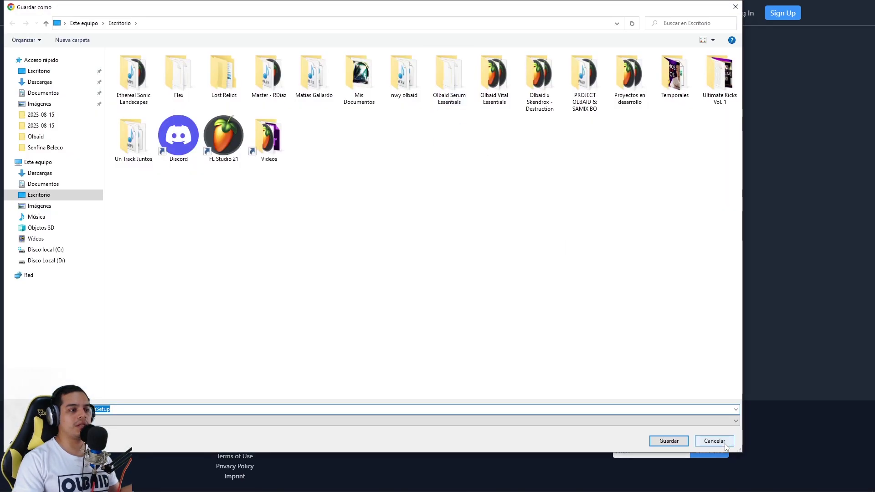
left_click(727, 445)
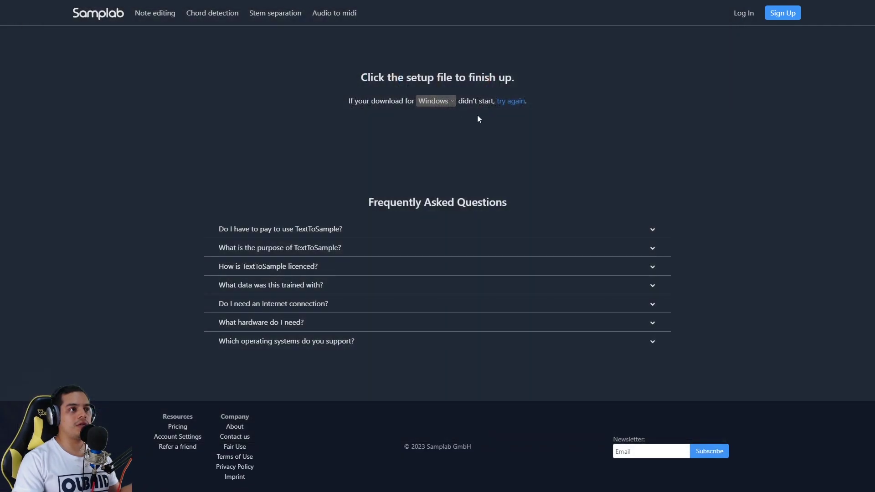
left_click(452, 101)
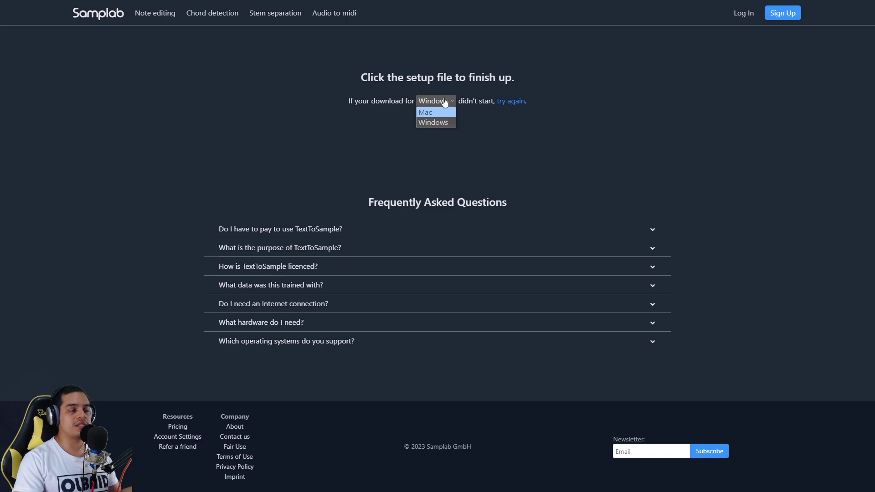
left_click(561, 138)
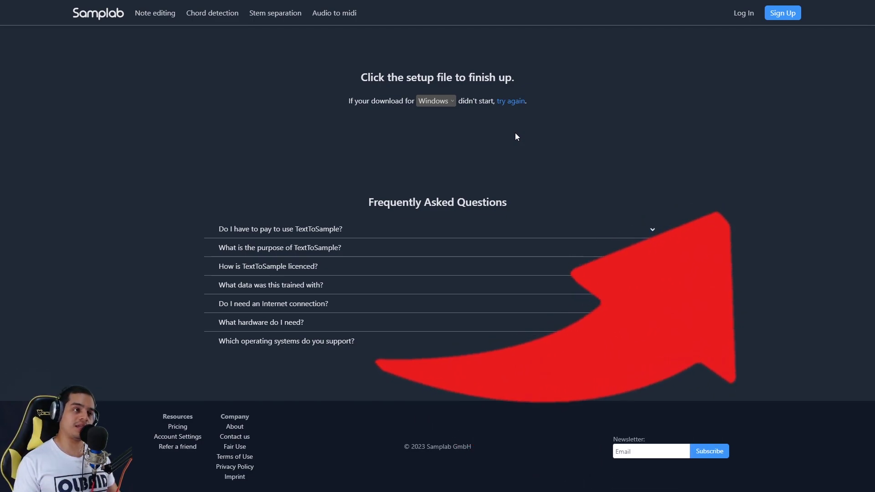
- Read the FAQ answers on whether TextToSample must be paid for and how it is licenced
left_click(359, 233)
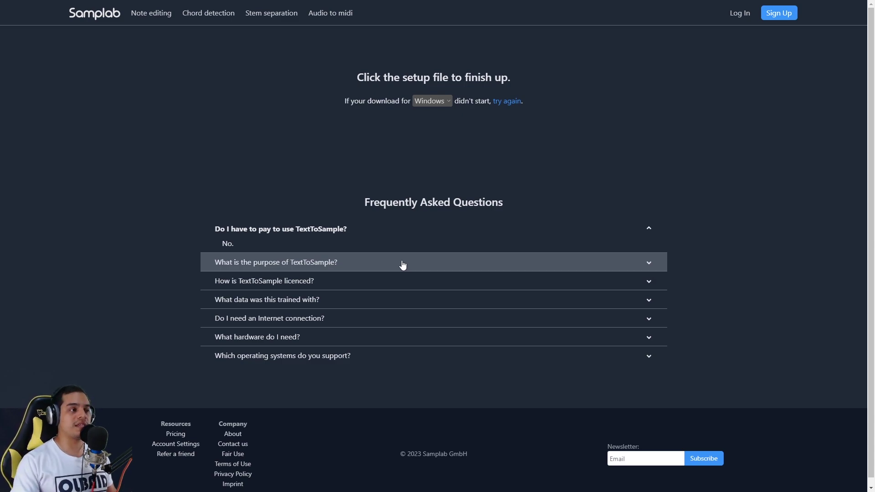
left_click(385, 281)
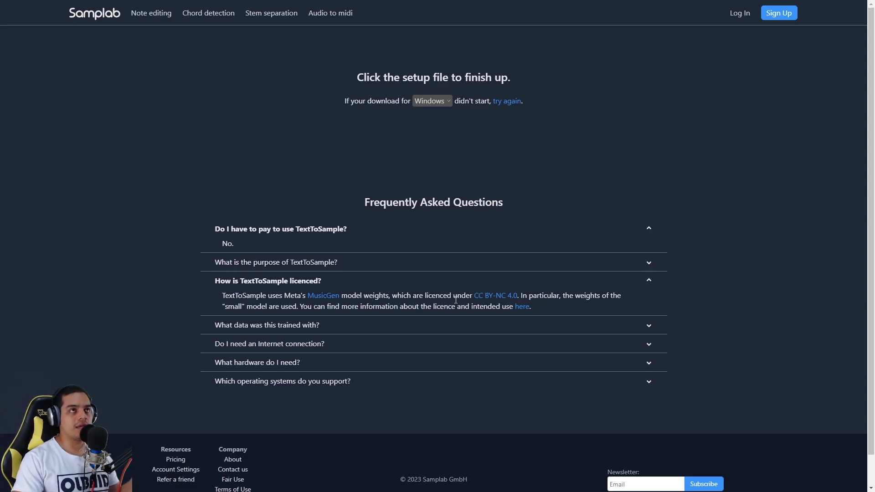
left_click_drag(464, 296, 519, 297)
left_click(510, 298)
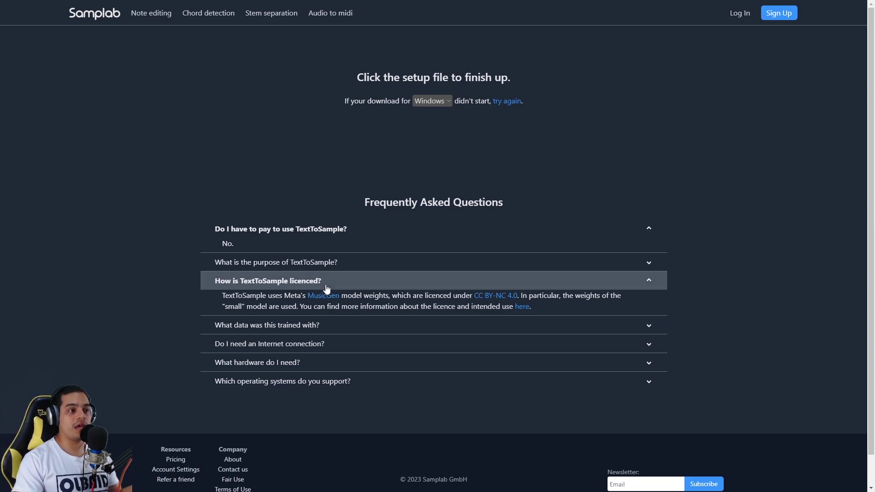
left_click(653, 283)
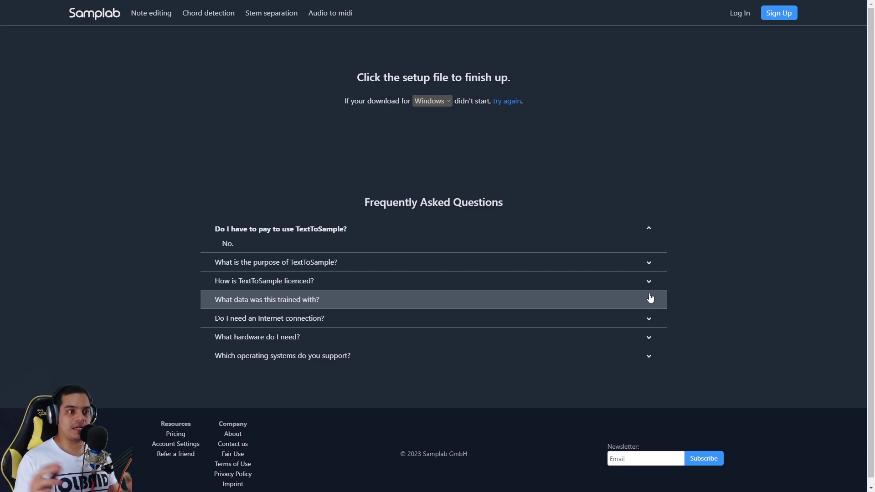
- Read the remaining FAQ answers, including the required hardware for TextToSample and the supported operating systems
scroll(694, 297, "down", 1)
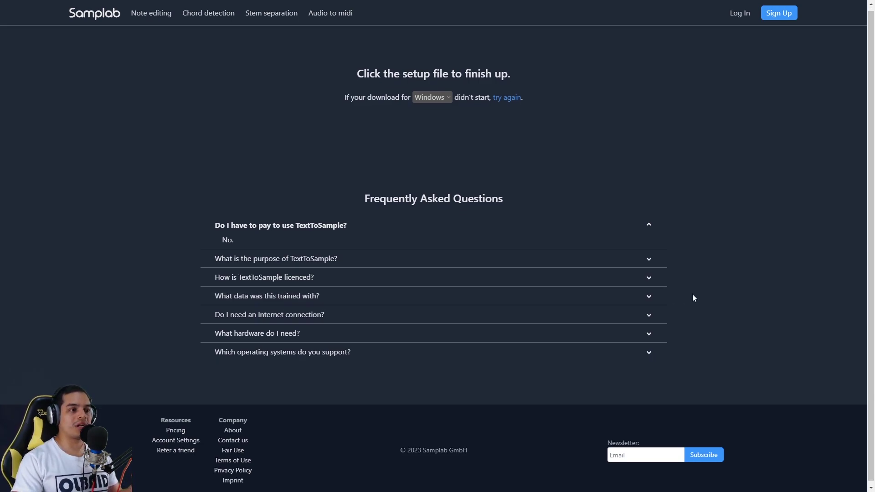
left_click(648, 312)
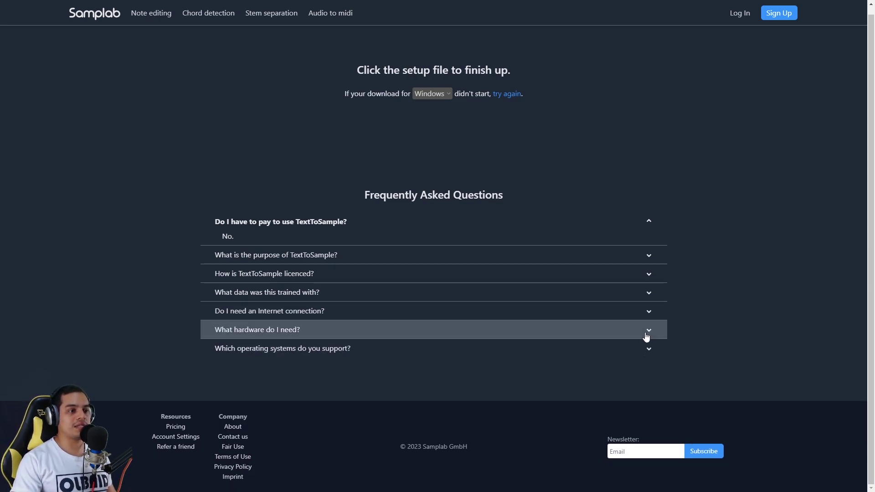
left_click(319, 333)
left_click_drag(227, 347, 364, 356)
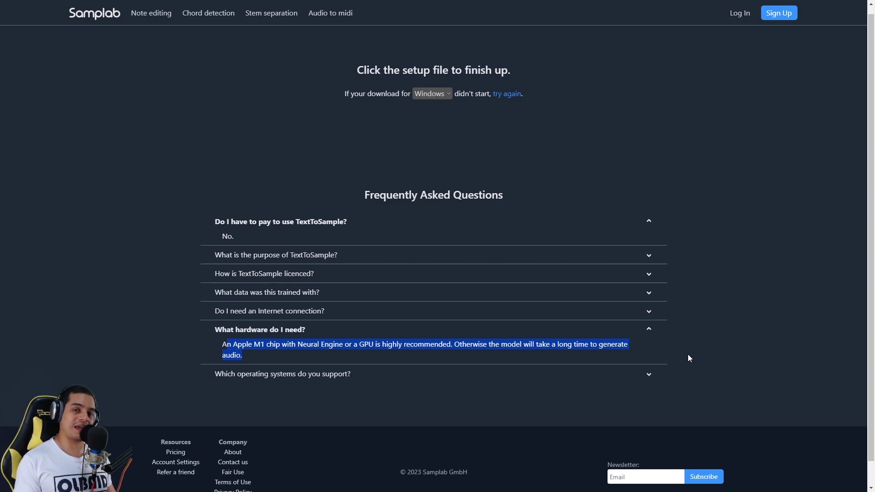
left_click(649, 329)
left_click(648, 354)
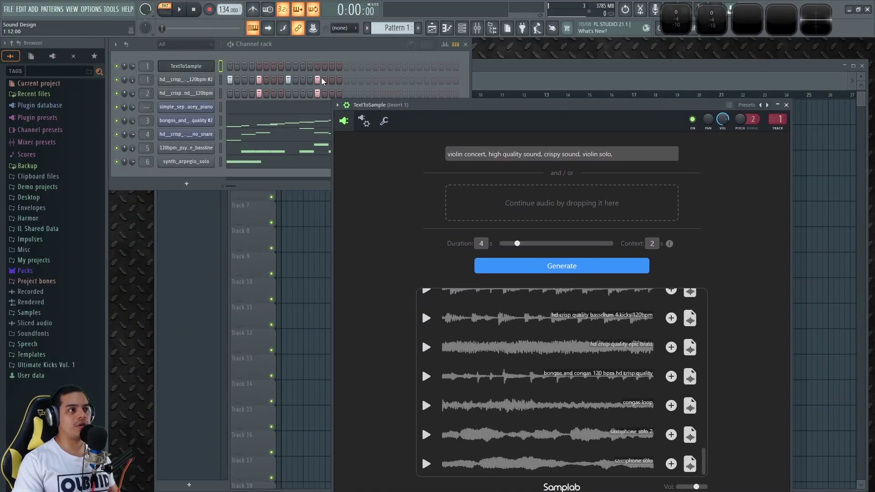
- Switch to FL Studio and clear the text prompt in the TextToSample plugin
left_click(343, 50)
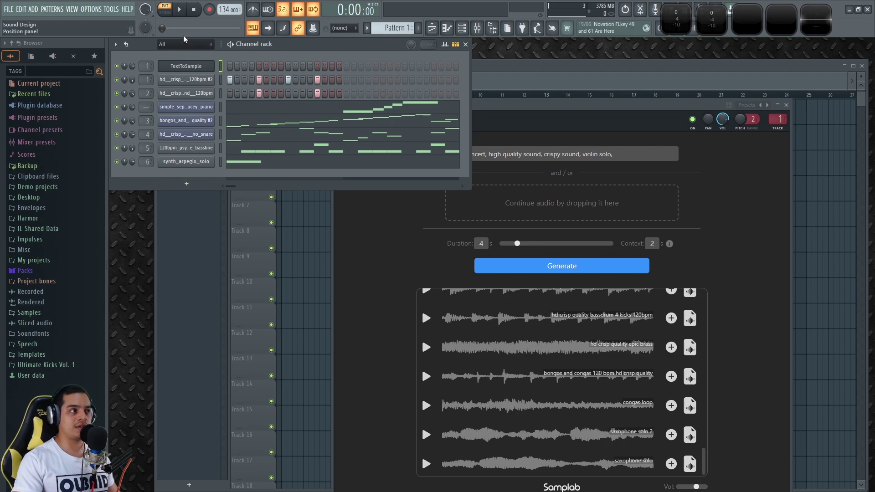
left_click_drag(550, 109, 547, 80)
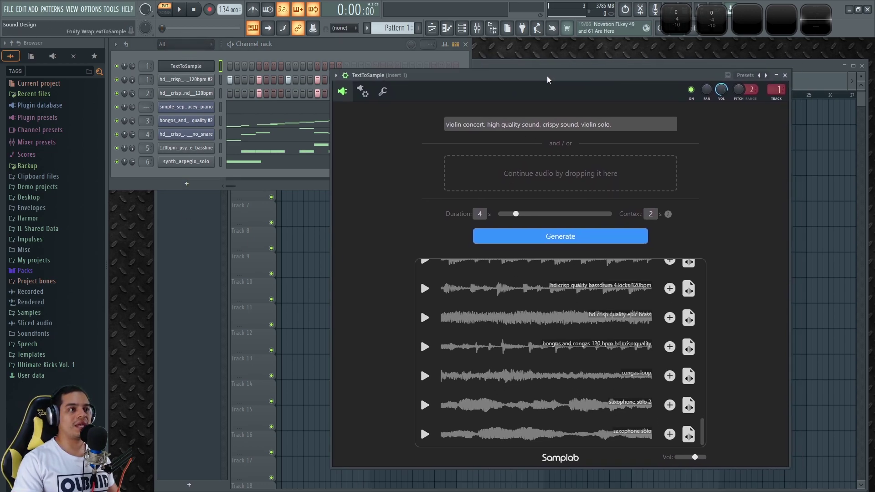
triple_click(470, 129)
key("BackSpace")
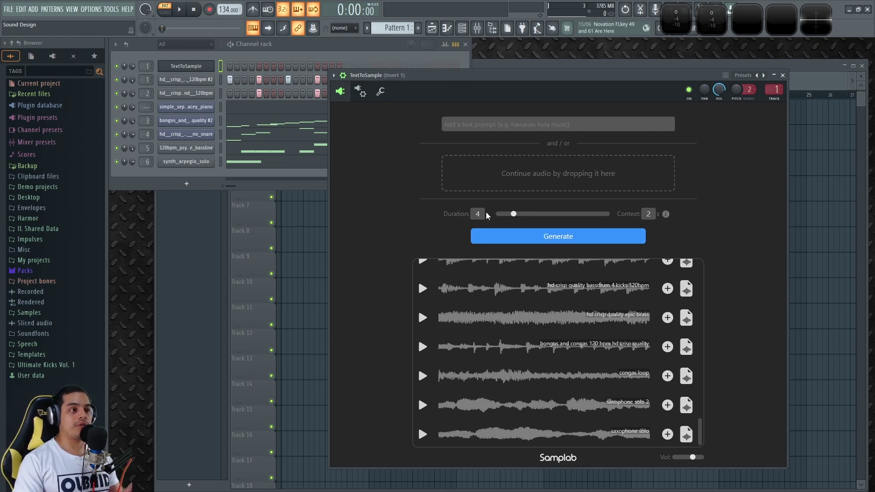
- Try a generation duration of 6 seconds and set it back to 4 seconds
mouse_move(514, 214)
left_mouse_down()
mouse_move(610, 214)
mouse_move(498, 216)
mouse_move(527, 215)
left_mouse_up()
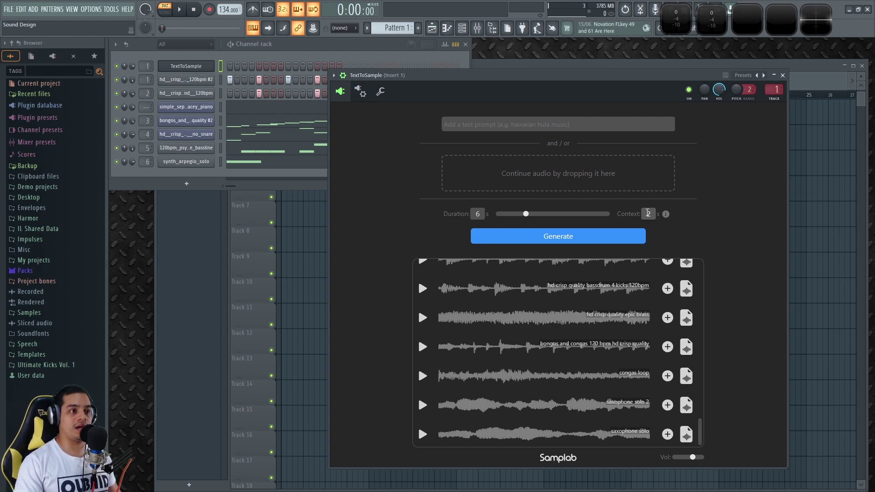
mouse_move(525, 218)
left_mouse_down()
mouse_move(609, 214)
mouse_move(516, 214)
left_mouse_up()
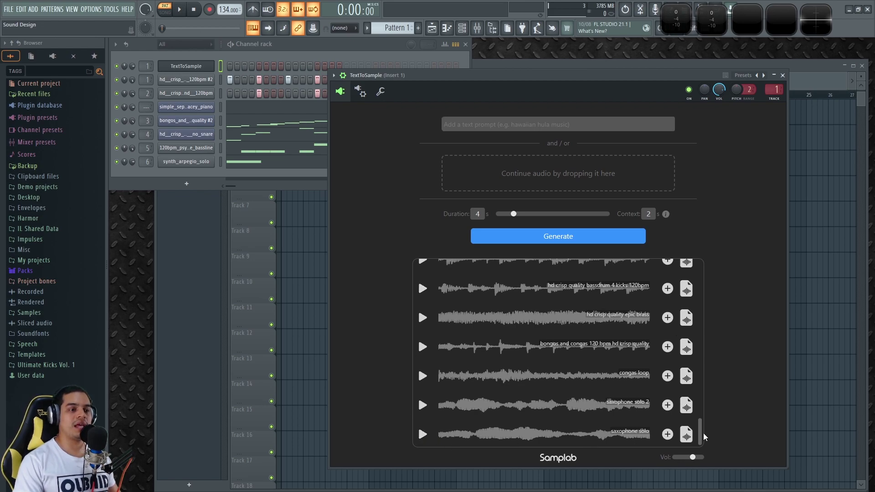
- Preview the generated "saxophone solo" sample and add it to the channel rack as a new channel
left_click_drag(702, 434, 708, 456)
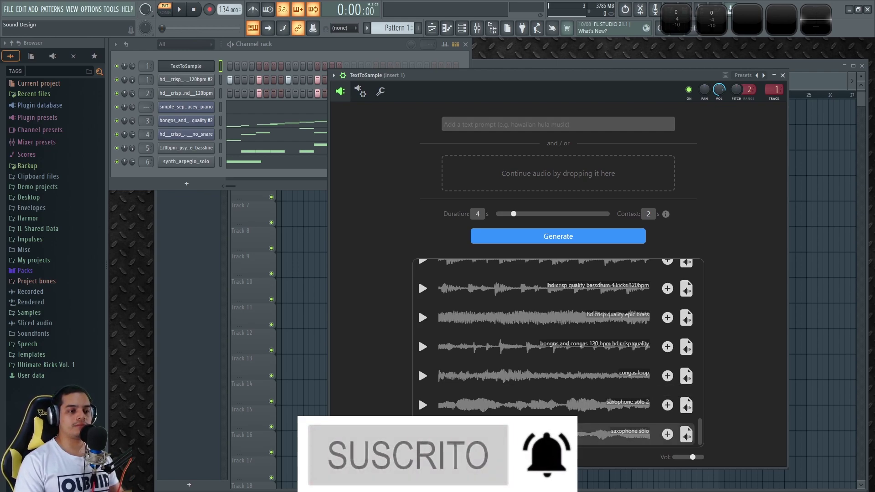
left_click(423, 435)
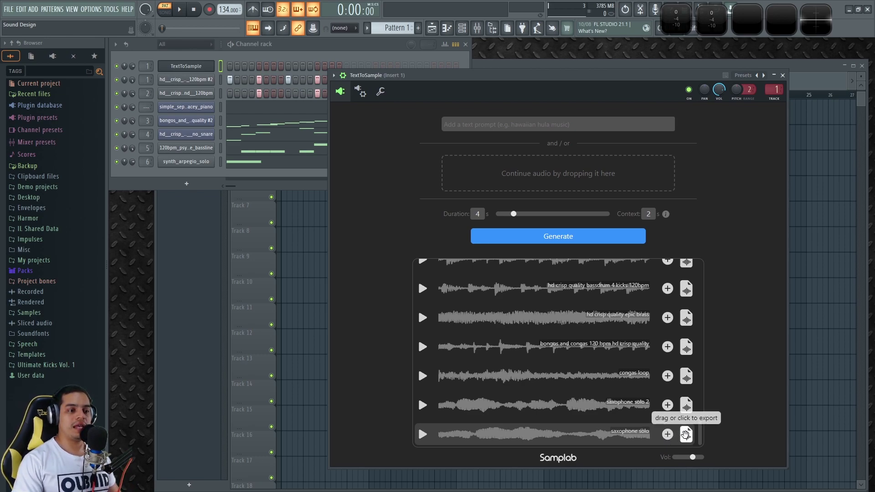
left_click_drag(686, 434, 188, 178)
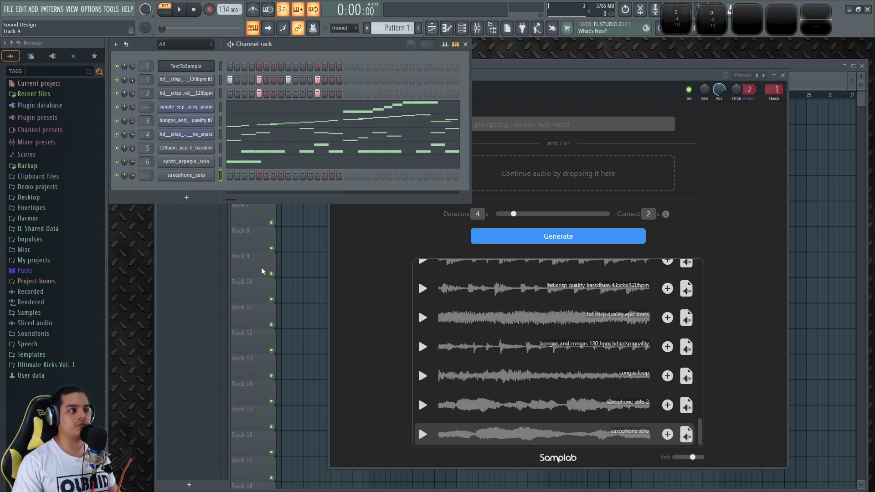
left_click(522, 117)
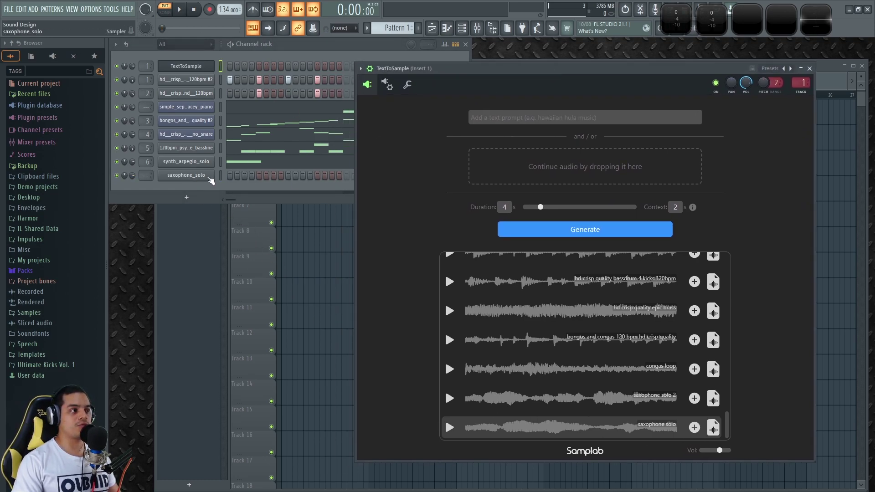
- Preview the saxophone_solo waveform in its channel sampler, close the sampler and reopen the TextToSample plugin
left_click(207, 179)
left_click(213, 258)
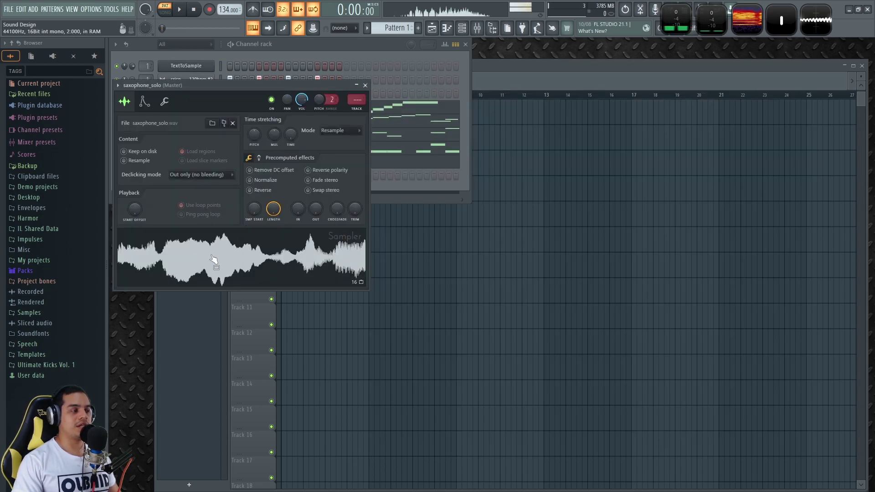
left_click(365, 86)
left_click(193, 67)
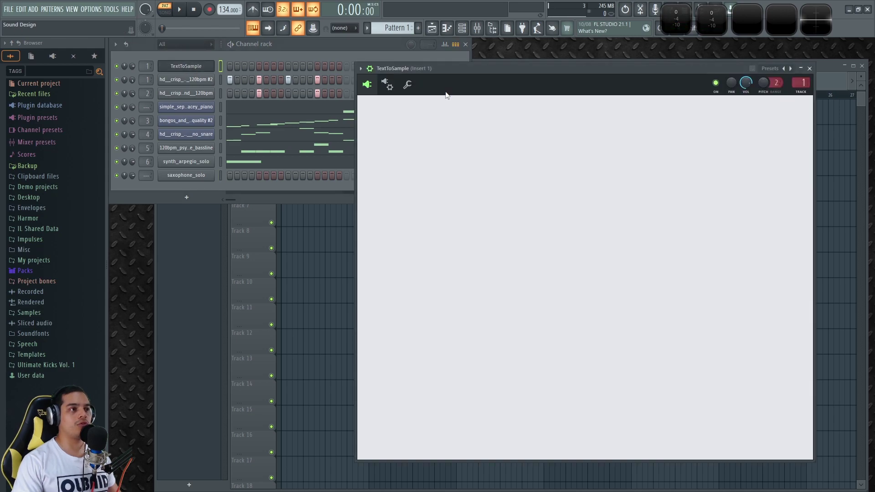
left_click_drag(507, 69, 505, 75)
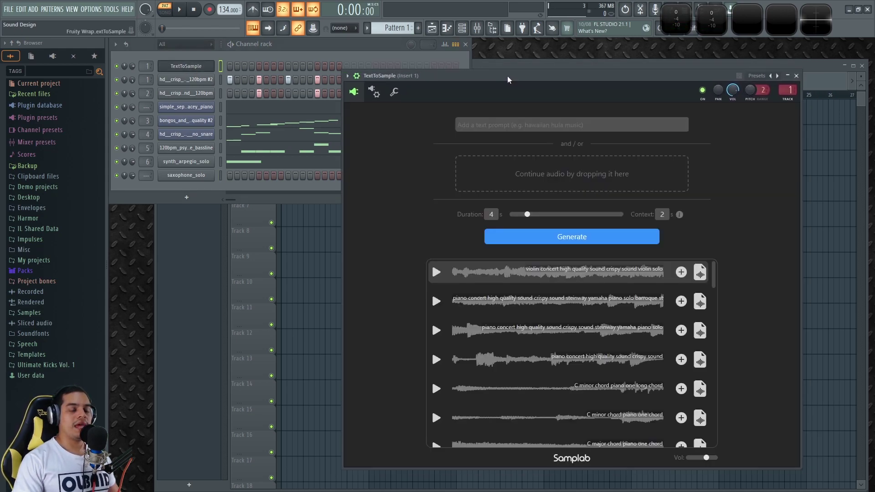
- Preview the "bongos and congas 120 bpm hd crisp quality" sample and generate a 4-second continuation from it
scroll(680, 341, "down", 3)
scroll(679, 341, "down", 10)
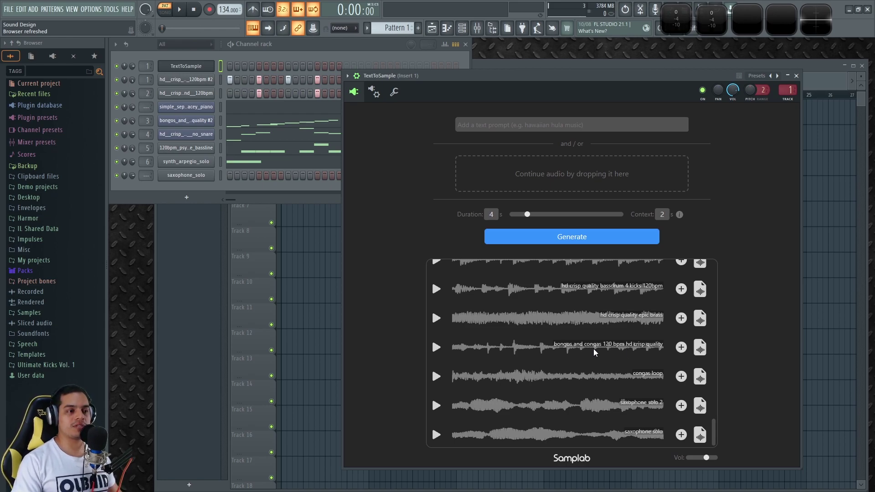
left_click(436, 347)
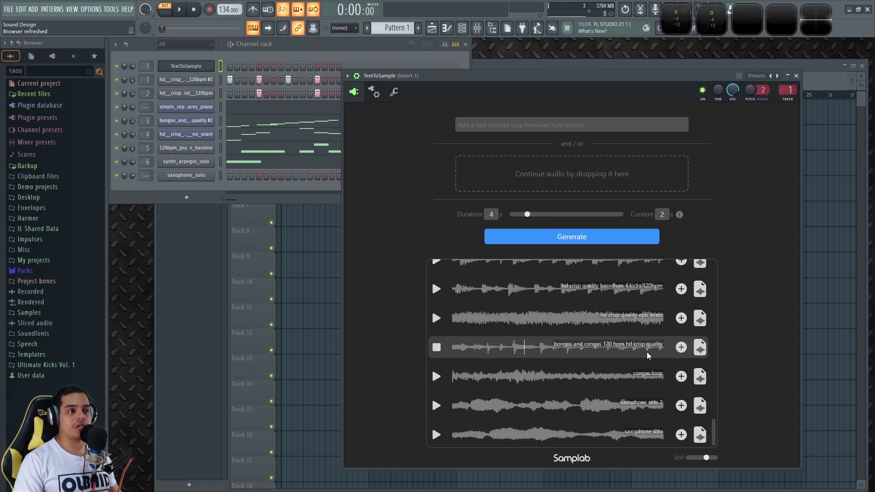
left_click(437, 348)
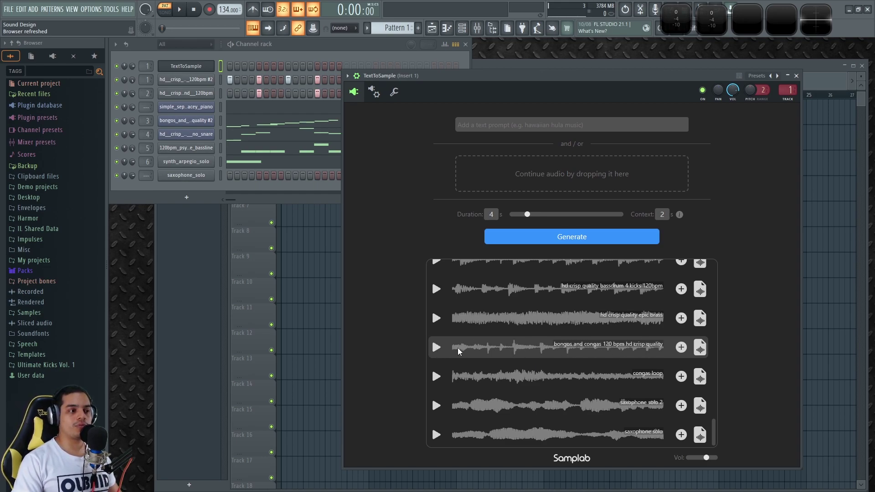
left_click(681, 348)
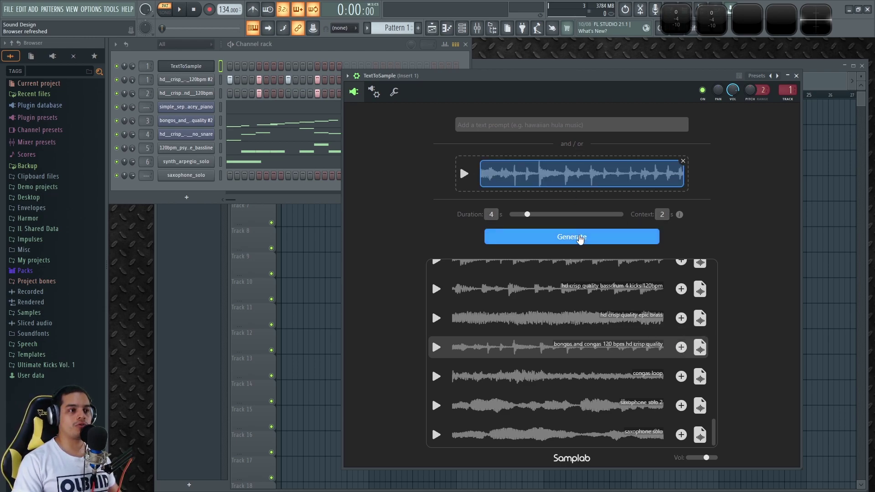
left_click(584, 238)
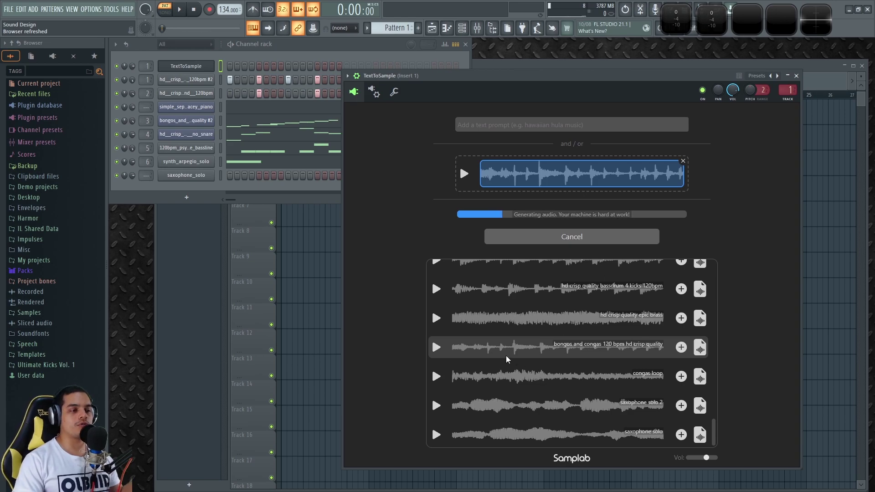
- Preview the "congas loop" and "hd crisp quality epic brass" samples in the generated list
scroll(499, 379, "up", 2)
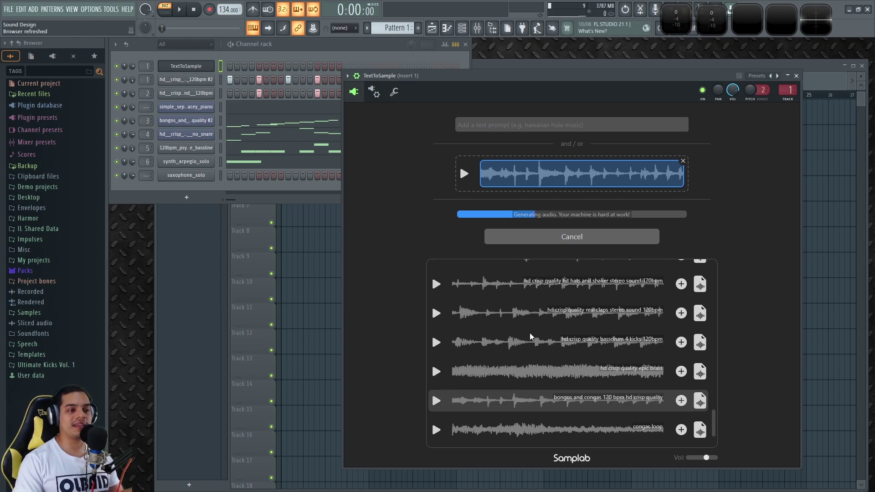
scroll(528, 337, "down", 2)
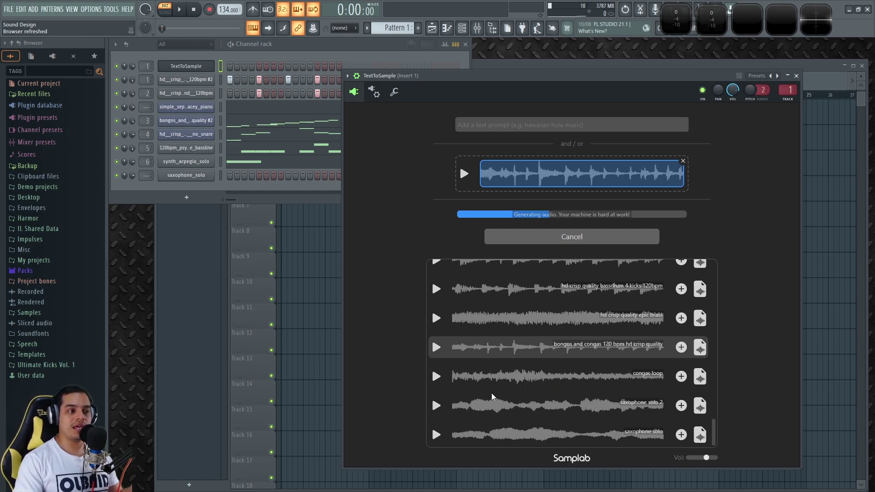
left_click(436, 378)
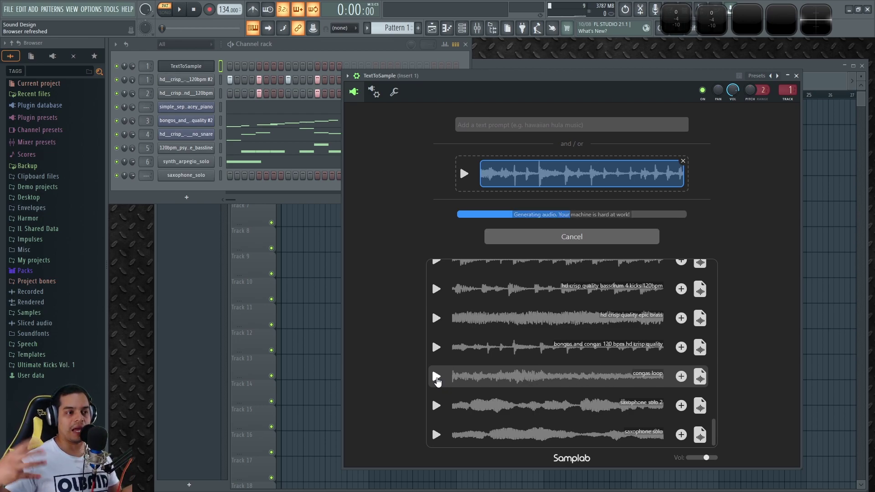
scroll(499, 351, "up", 1)
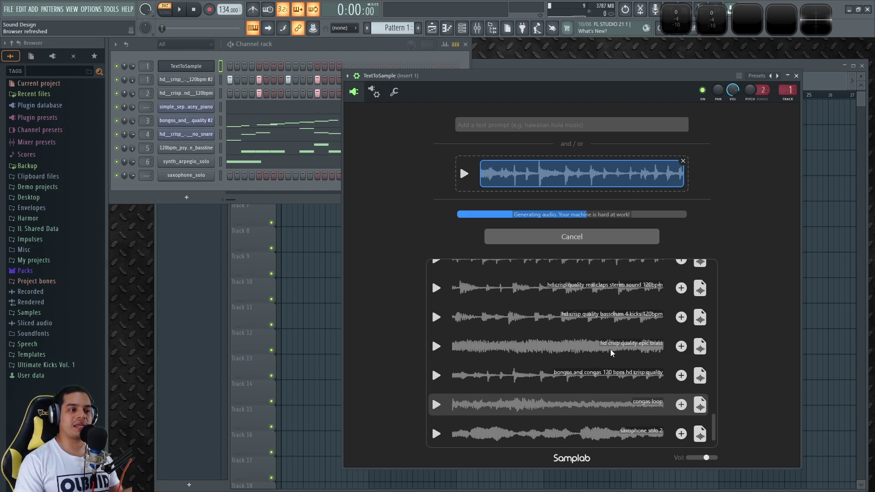
left_click(436, 348)
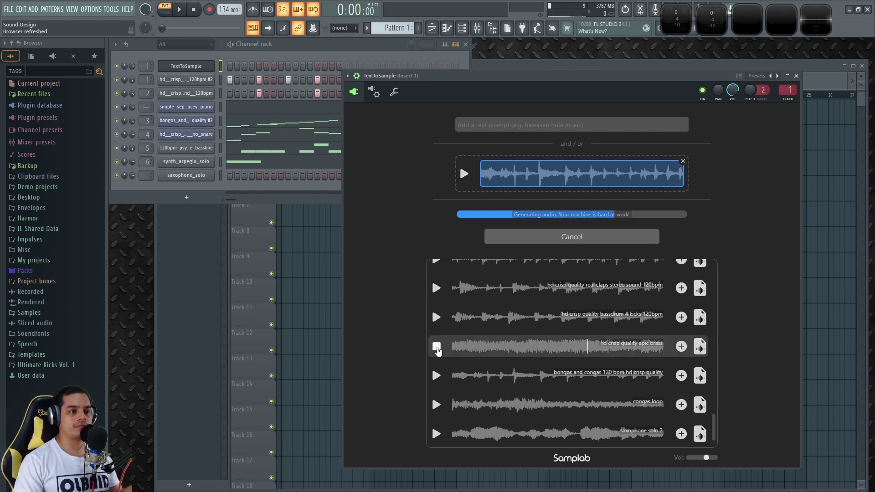
left_click(437, 347)
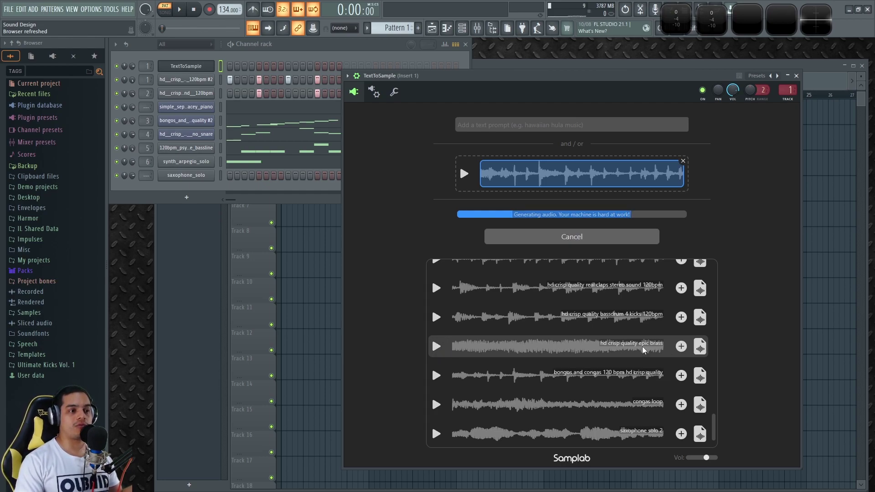
- Preview the samples "hd crisp quality hit hats and shaker 120bpm" and "hd crisp quality hit hats and shaker 120bpm no hats no snare"
scroll(564, 357, "up", 1)
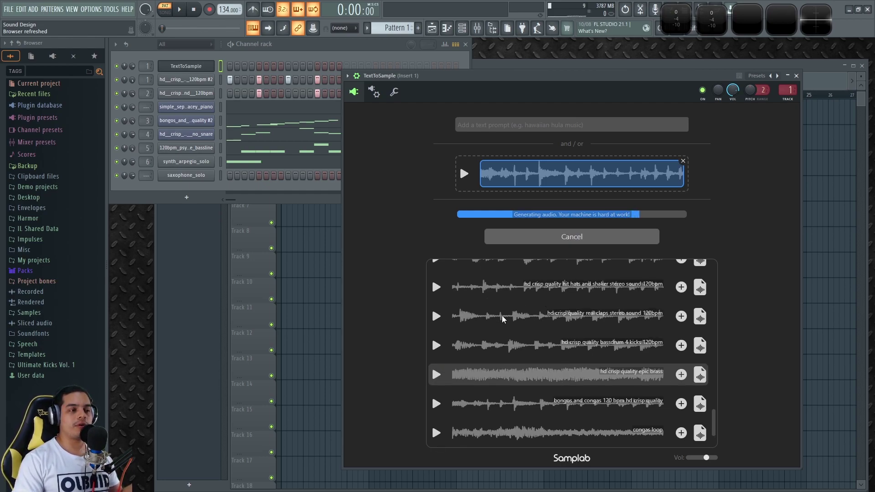
scroll(504, 352, "up", 1)
scroll(502, 340, "up", 1)
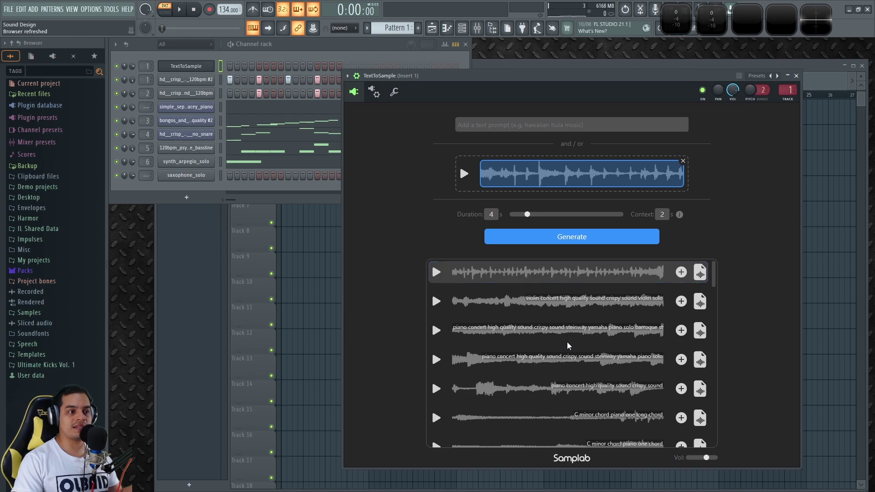
scroll(590, 362, "down", 10)
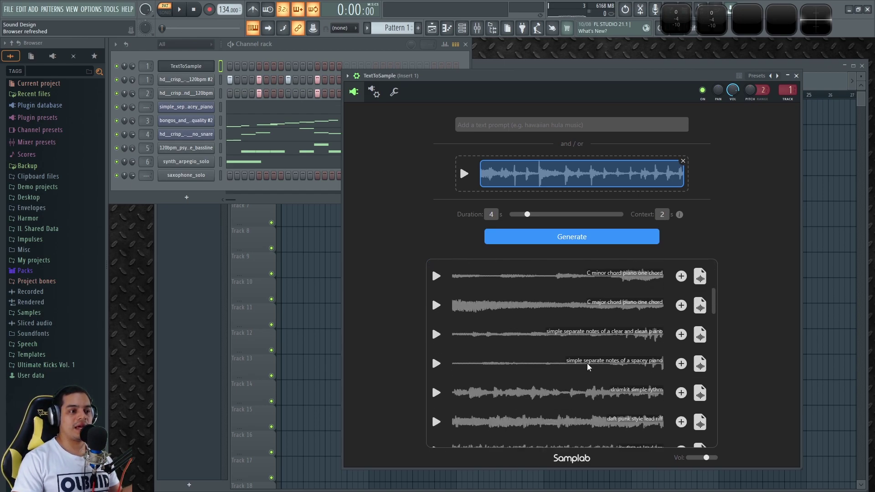
scroll(585, 363, "down", 10)
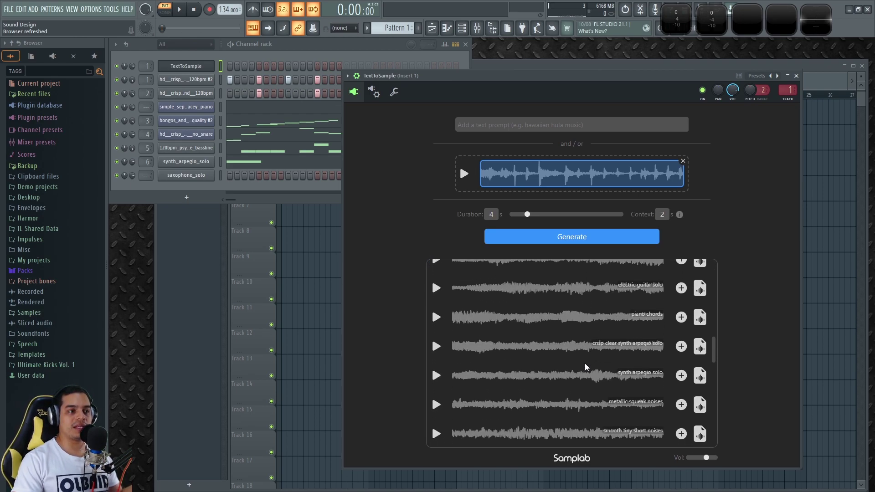
scroll(582, 368, "down", 5)
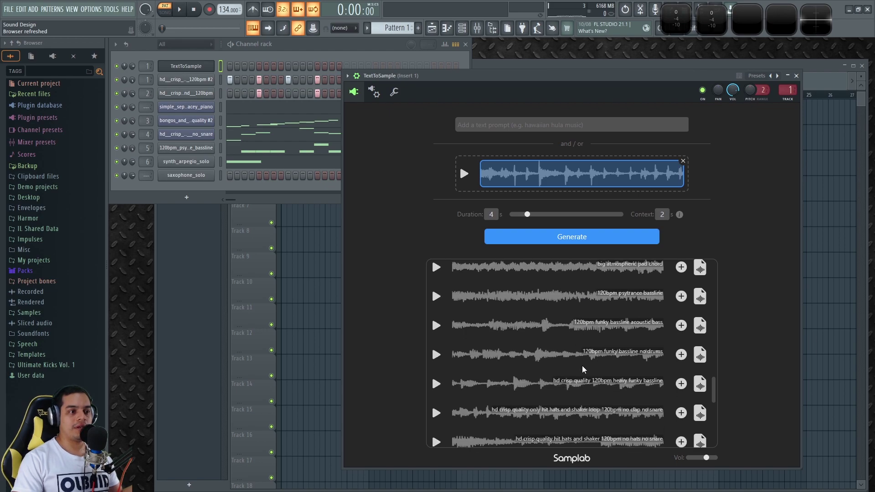
scroll(445, 357, "down", 2)
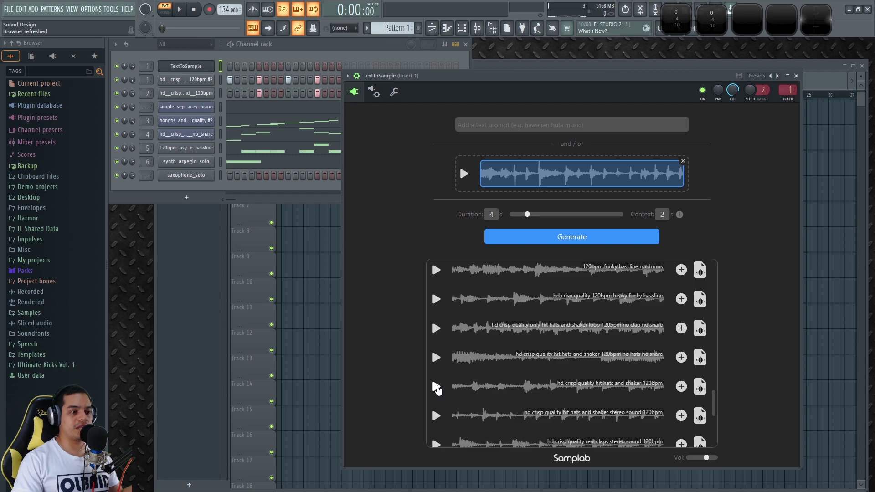
left_click(436, 387)
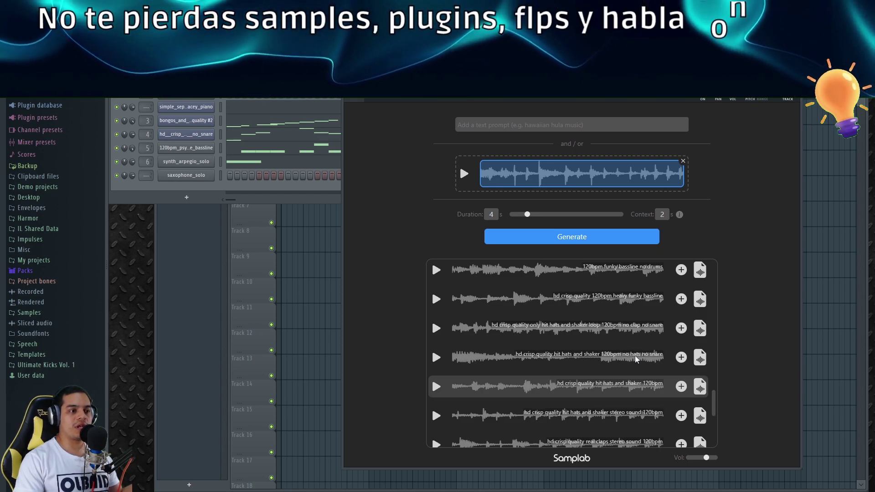
left_click(436, 358)
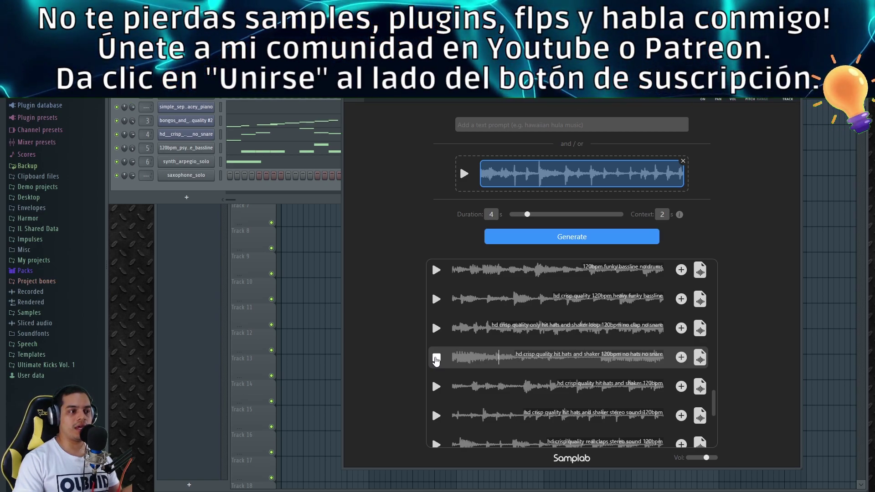
left_click(436, 357)
- Preview the "120bpm psytrance bassline" sample in the generated list
scroll(452, 367, "up", 3)
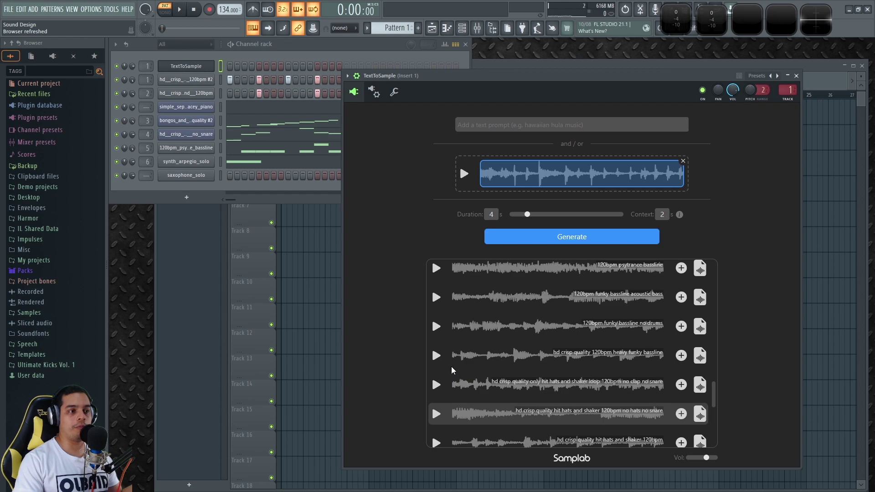
scroll(456, 370, "up", 1)
scroll(474, 370, "up", 1)
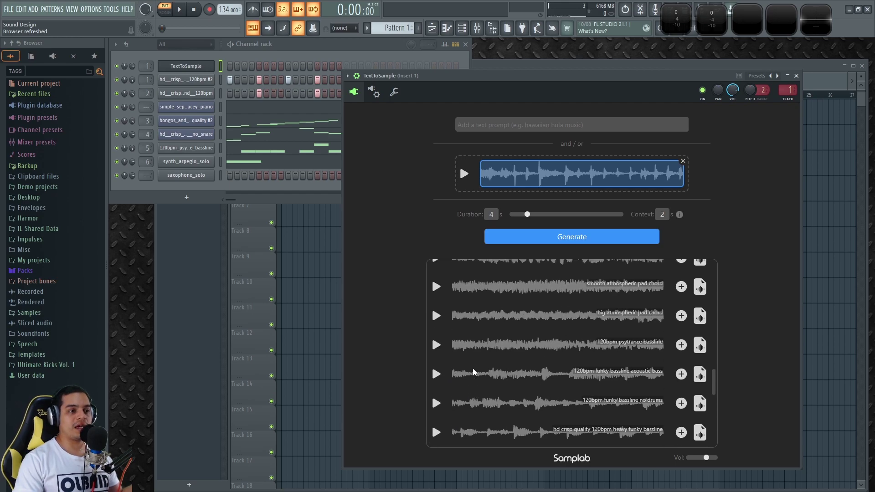
left_click(437, 355)
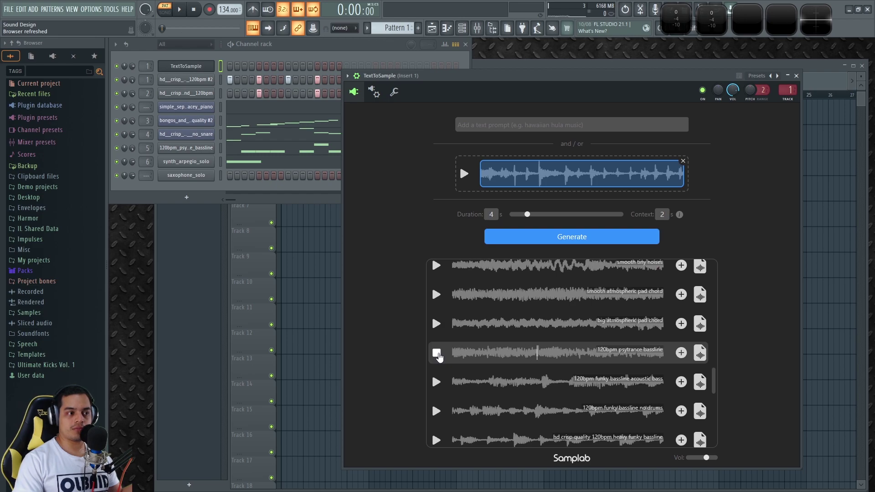
left_click(437, 354)
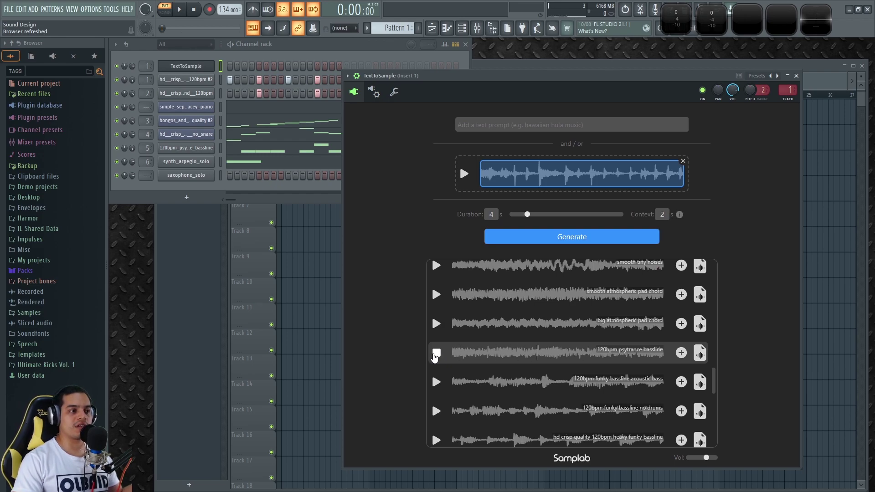
- Preview the newly generated bongos and congas continuation, the untitled newest sample in the list
scroll(476, 343, "up", 5)
scroll(477, 346, "up", 3)
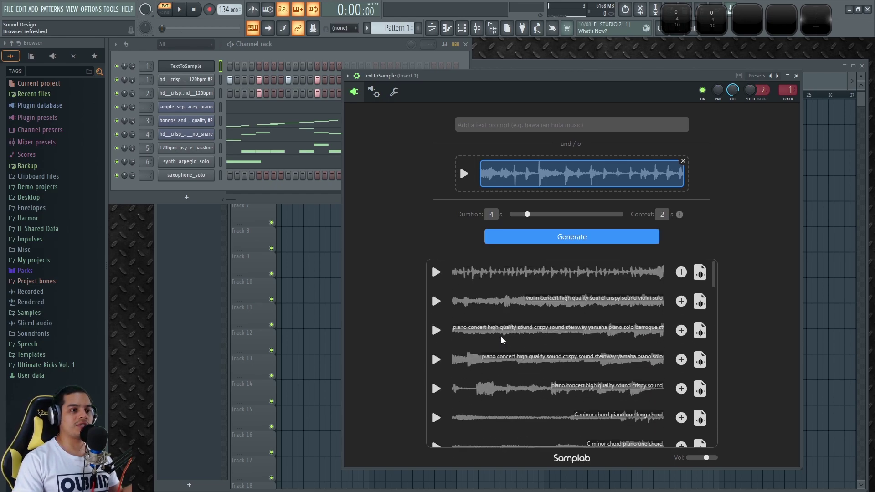
left_click(437, 272)
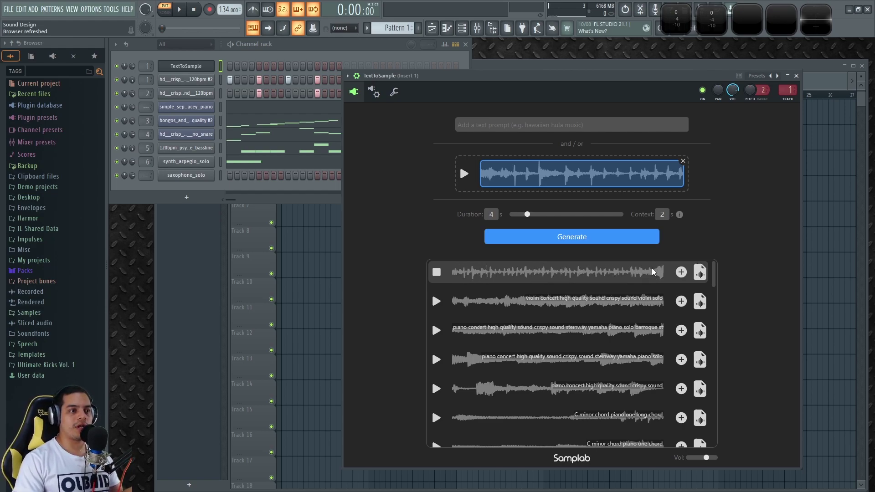
left_click(437, 274)
- Move the TextToSample window aside, bring the channel rack forward and clone the "120bpm #2" kick channel below TextToSample
left_click_drag(543, 81, 555, 76)
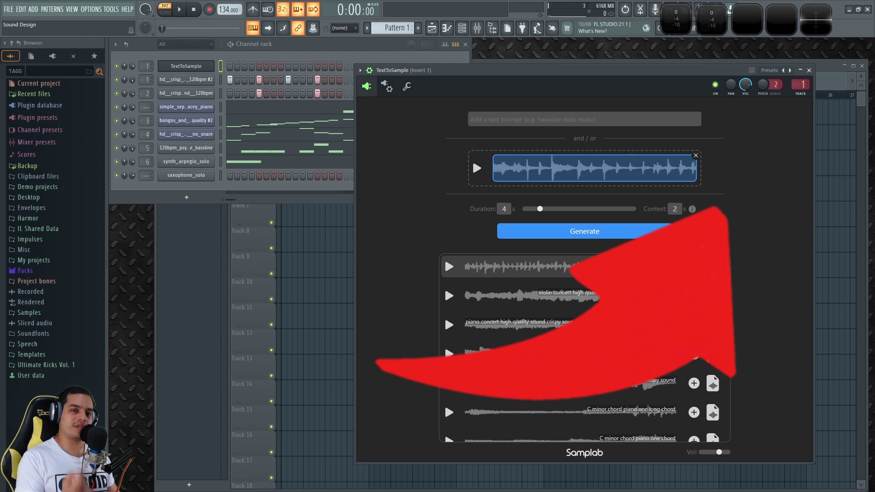
left_click_drag(599, 74, 617, 83)
left_click(352, 47)
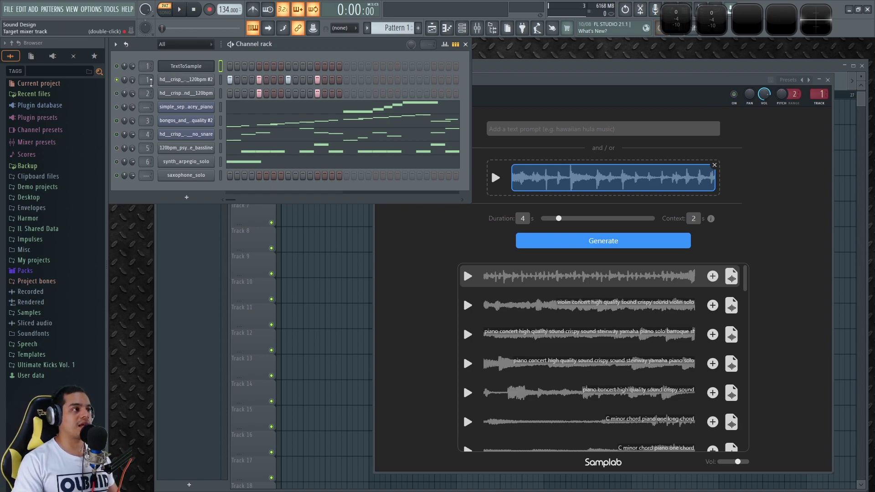
right_click(193, 84)
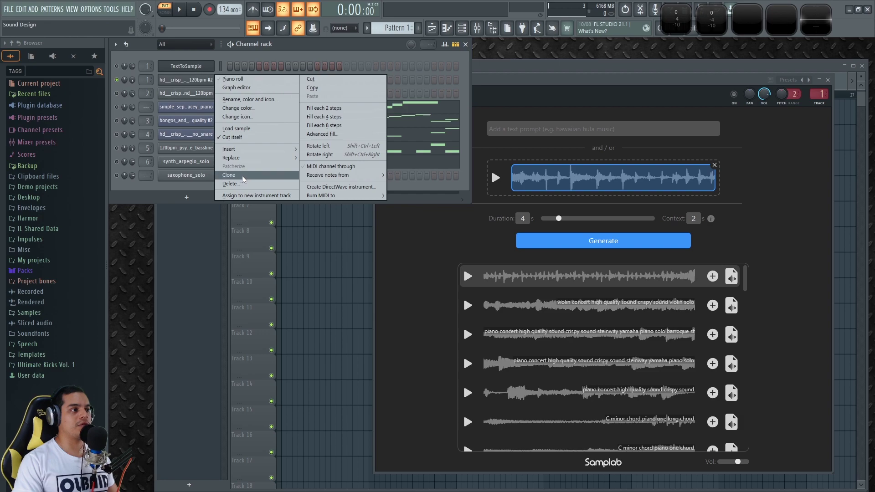
left_click(223, 175)
- Select the original "120bpm #2" kick channel and play the pattern briefly to hear its kick
left_click(223, 82)
key("space")
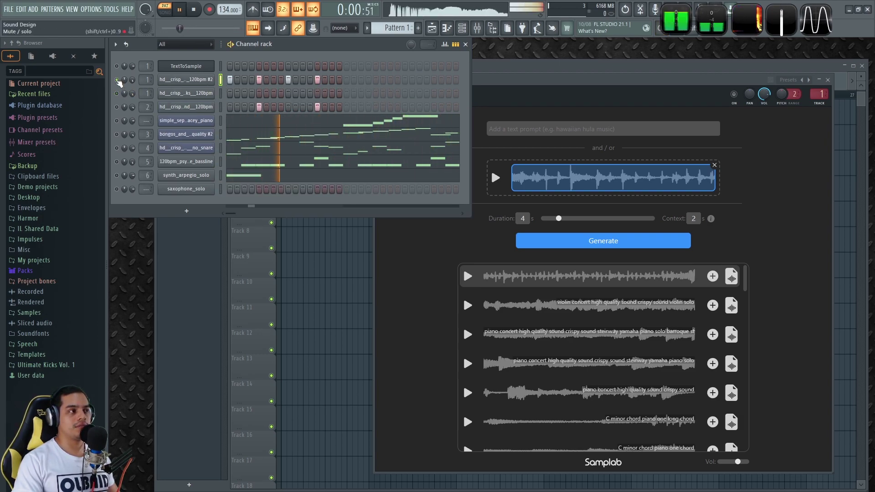
key("space")
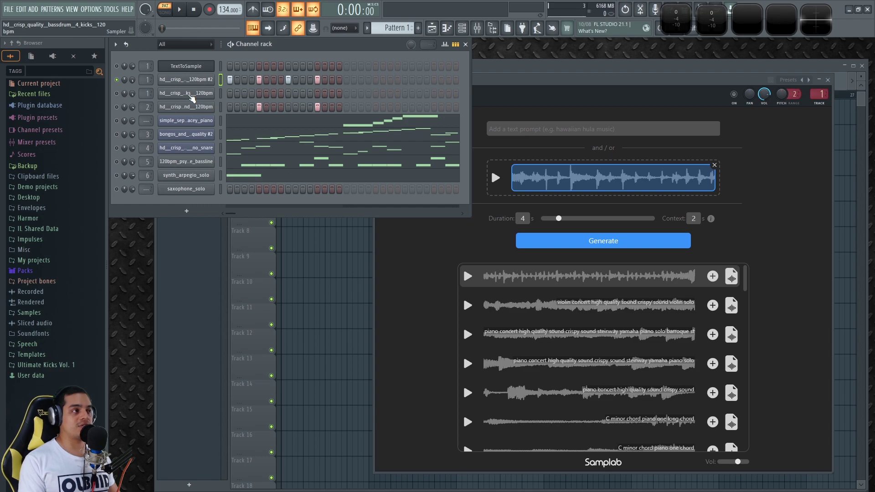
- Open the cloned bassdrum 4 kicks channel's sampler, audition its waveform and route the channel to the Master mixer track
left_click(192, 94)
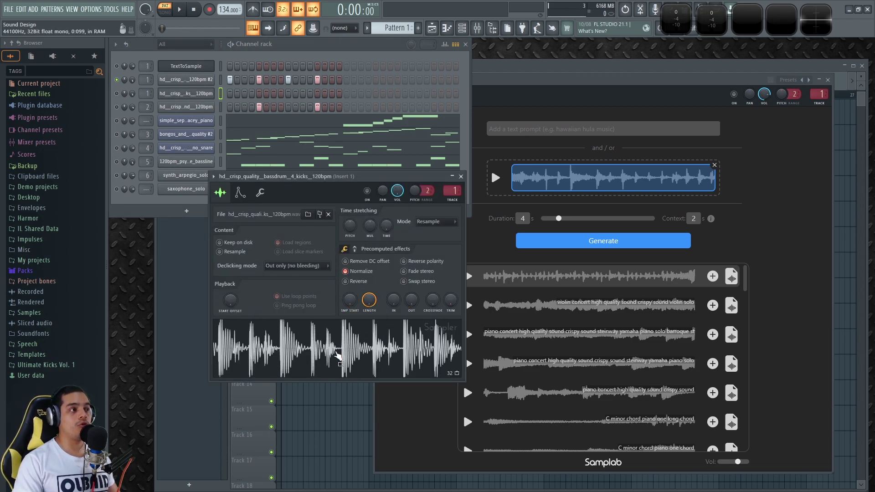
left_click(331, 350)
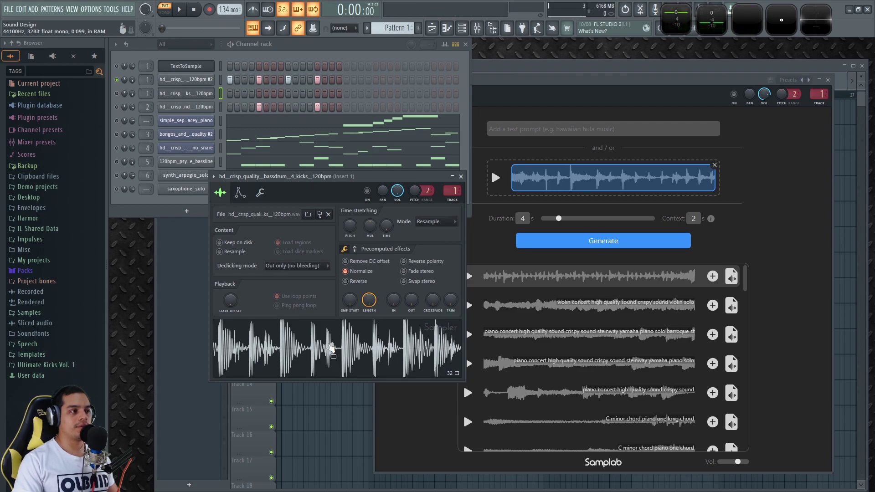
left_click(331, 349)
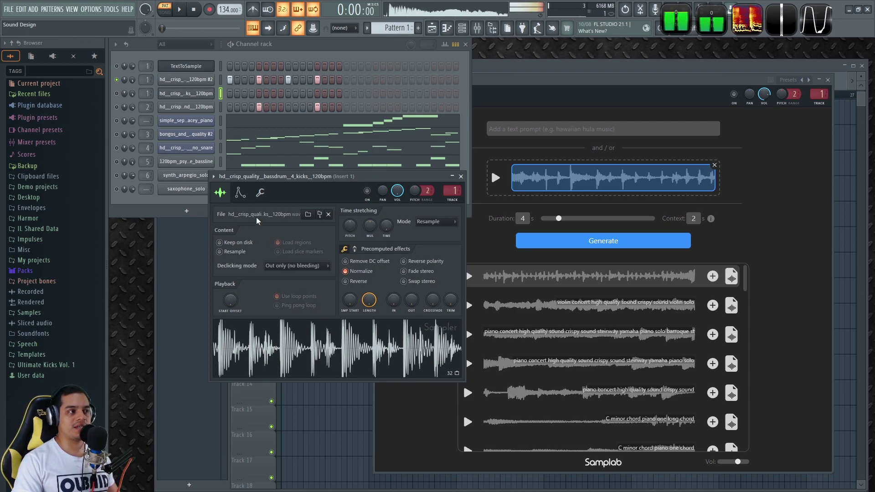
scroll(453, 191, "down", 1)
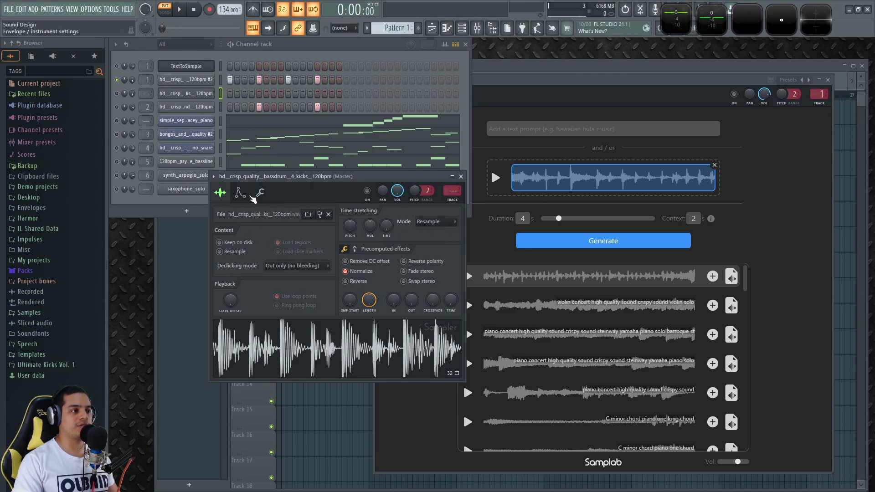
key("z")
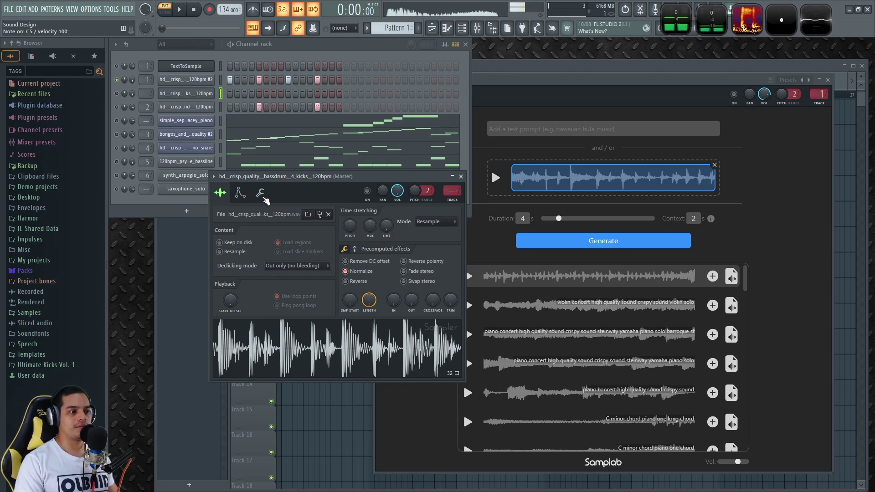
- Find the "hd crisp quality real claps stereo sound 120bpm" and "hd crisp quality bassdrum 4 kicks 120bpm" samples in TextToSample's list and preview them
scroll(586, 351, "down", 5)
scroll(587, 352, "down", 5)
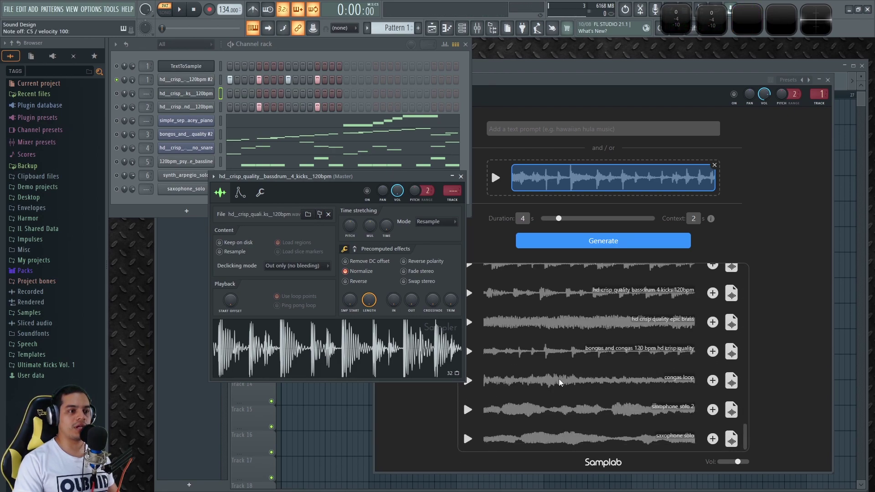
scroll(560, 374, "up", 3)
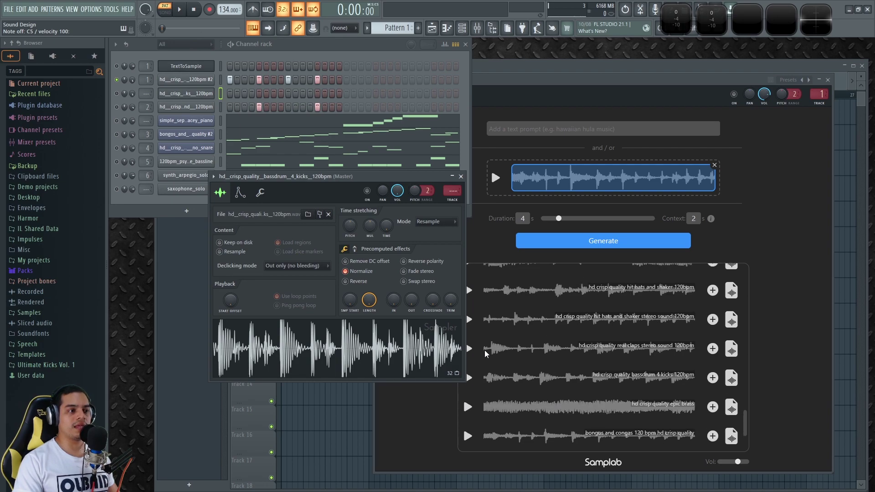
left_click(525, 354)
left_click_drag(358, 187, 321, 196)
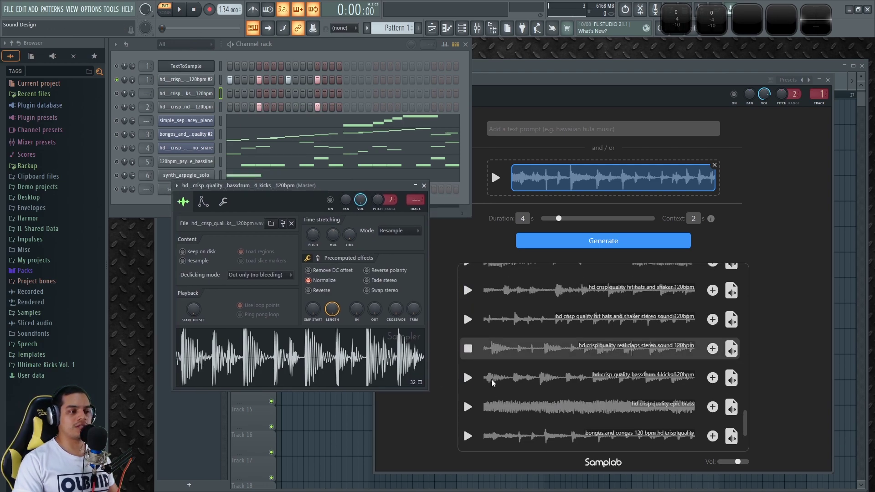
left_click(468, 379)
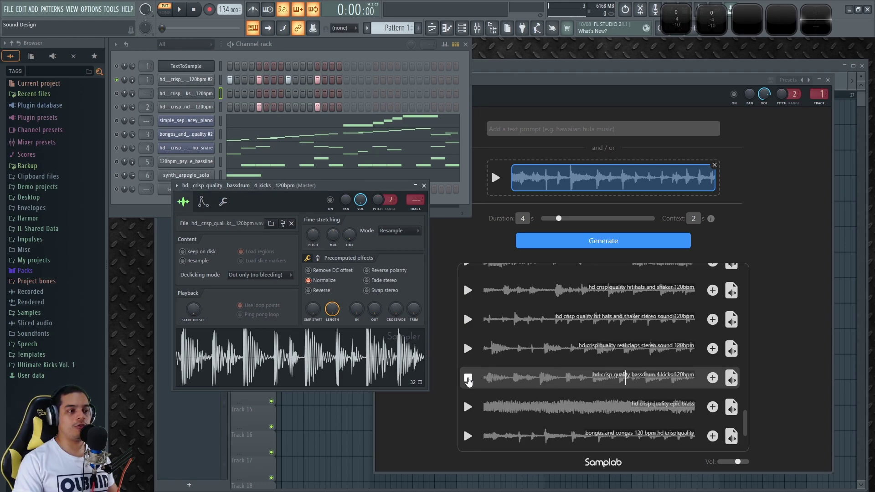
- Shorten the cloned bassdrum 4 kicks sample's length to isolate a single kick and add a quick fade-out
left_click(257, 358)
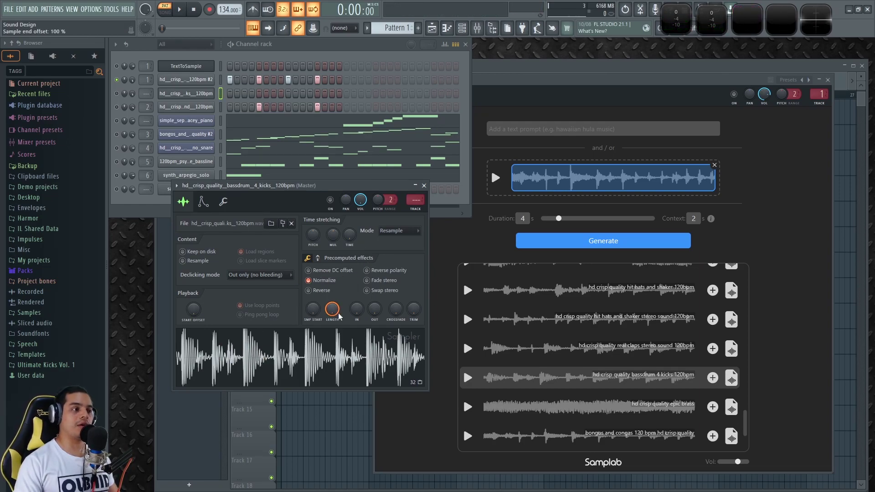
left_click_drag(314, 315, 340, 352)
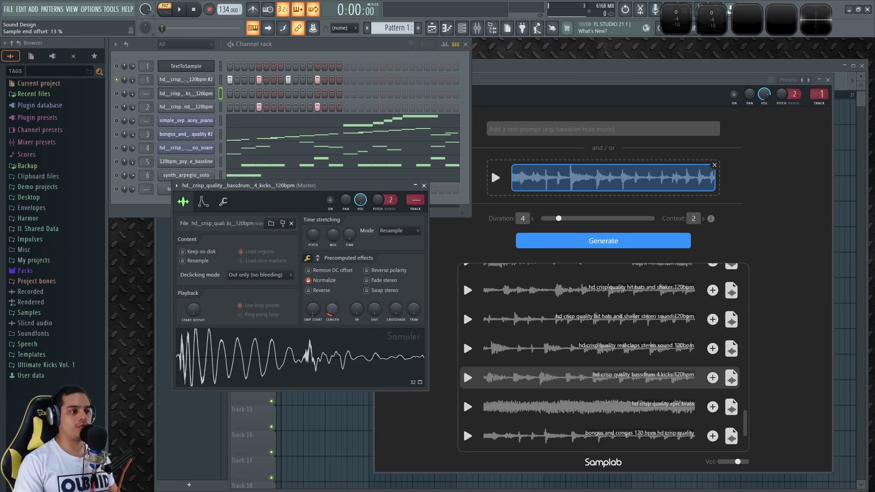
left_click_drag(375, 310, 375, 304)
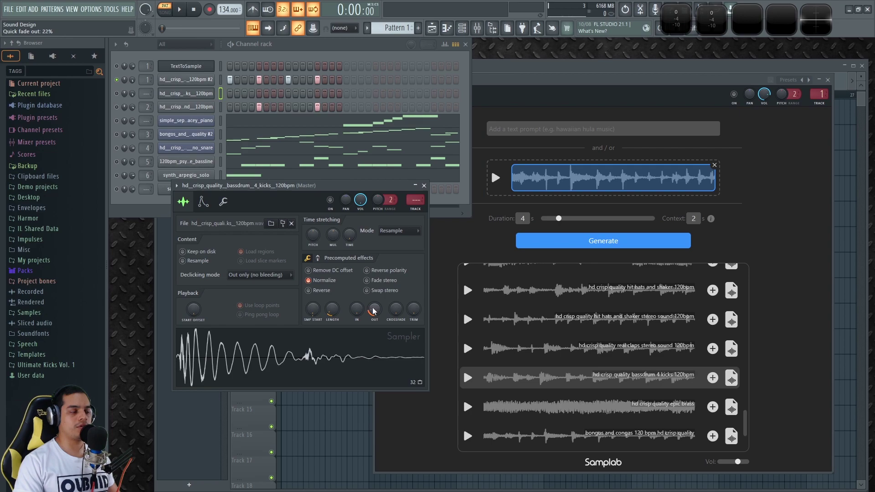
left_click_drag(328, 314, 313, 313)
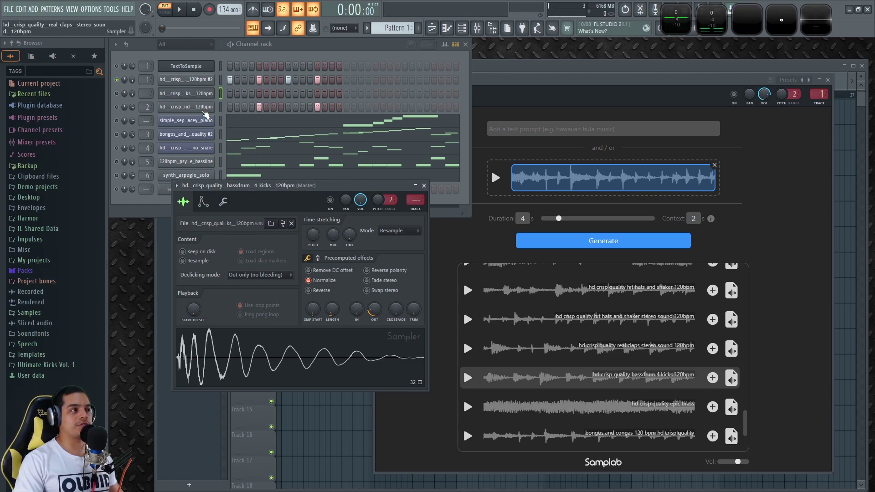
- Route the trimmed kick channel to mixer track 1 and examine that track's Fruity Parametric EQ 2 and Fruity Blood Overdrive while auditioning the kick
left_click(177, 97)
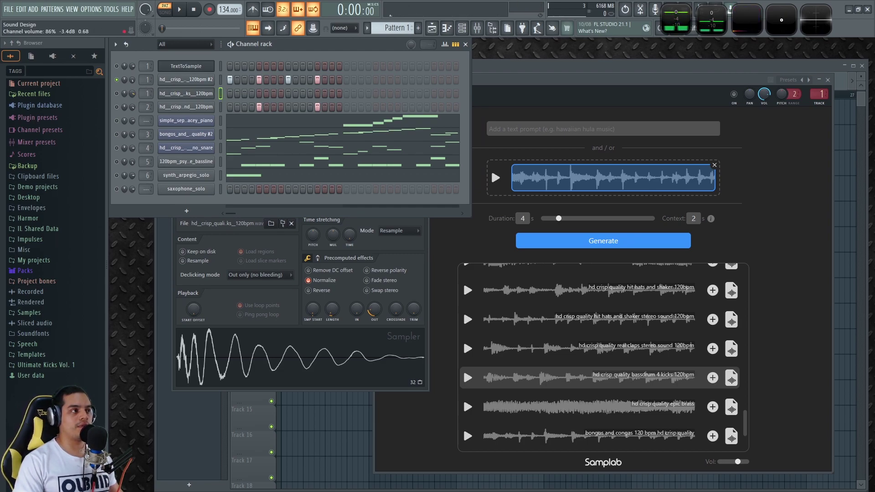
left_click(412, 256)
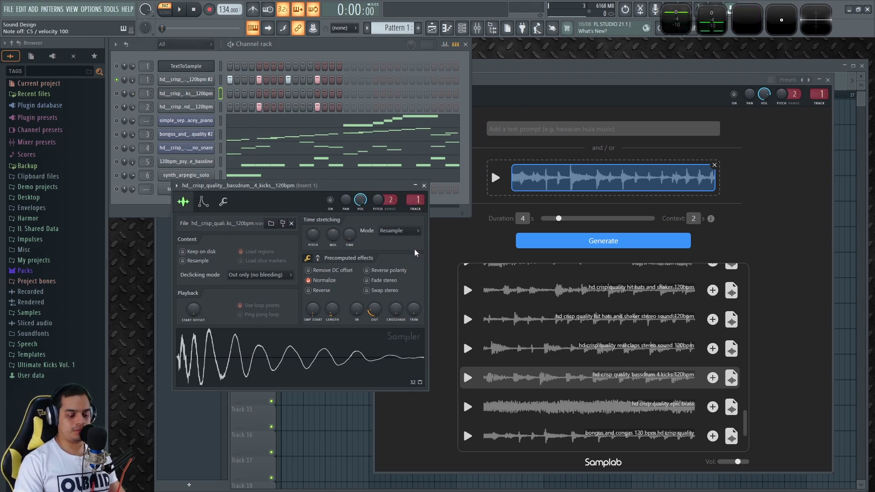
key("F9")
left_click(820, 135)
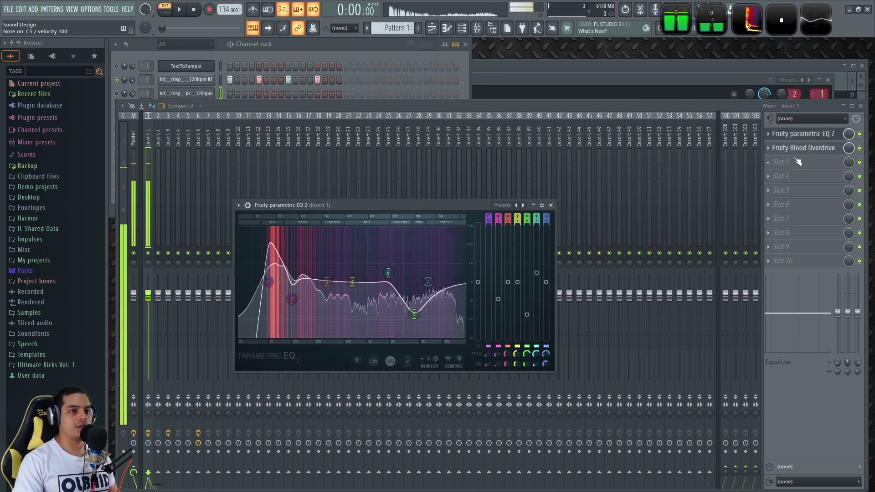
left_click(804, 148)
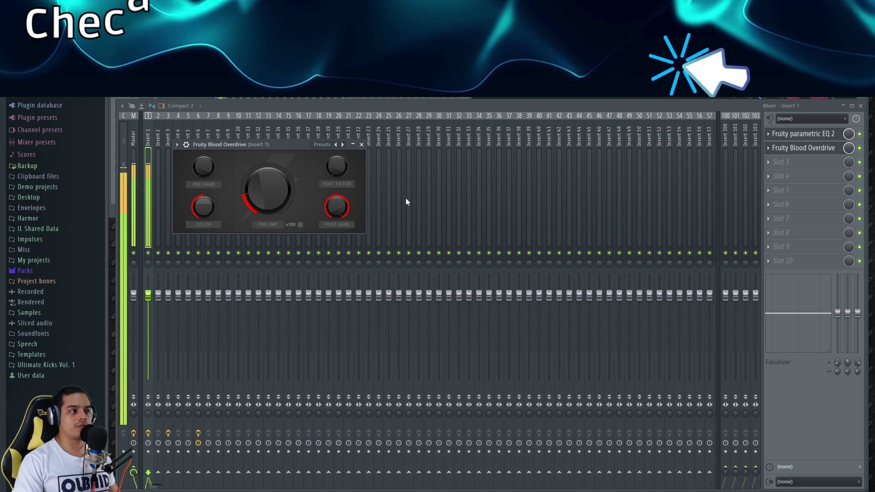
key("Escape")
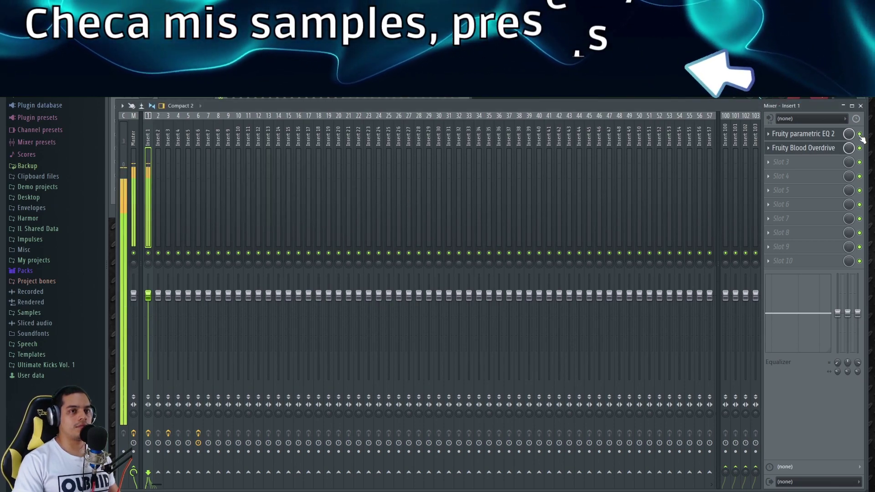
left_click(803, 134)
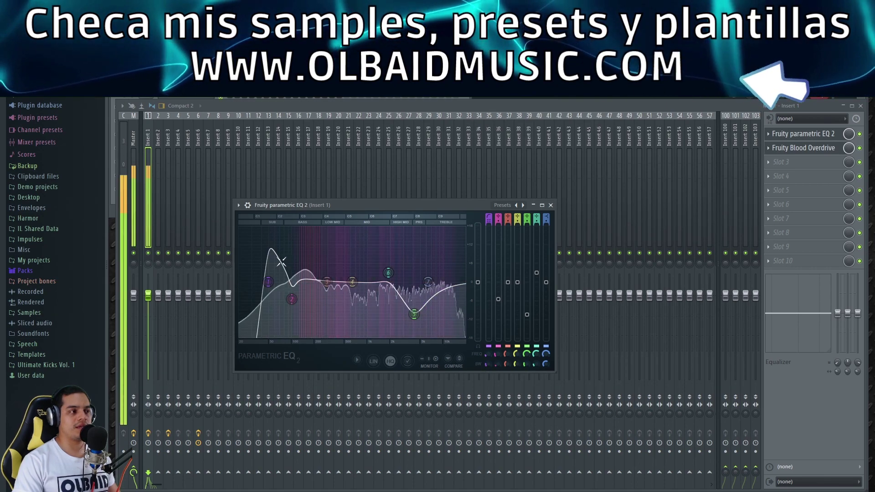
key("Escape")
- Audition the "120bpm #2" kick and the real claps channel, view the claps' sampler settings, and play the two channels together
key("F6")
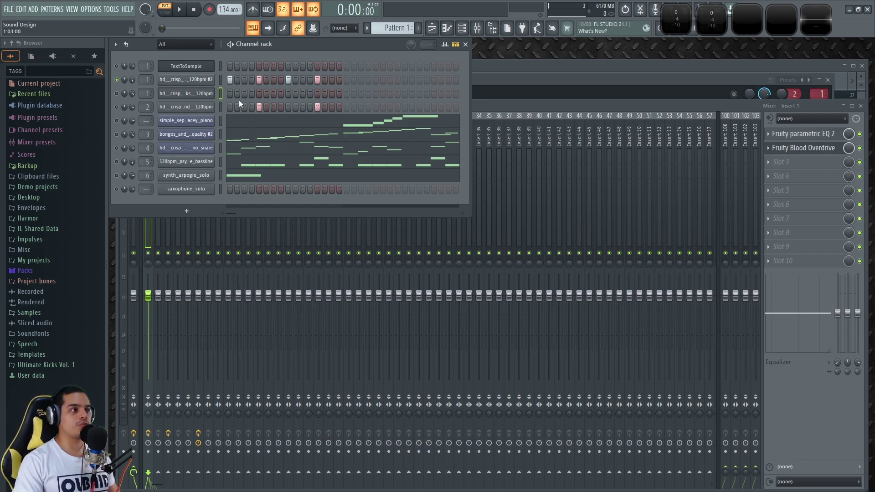
left_click(220, 80)
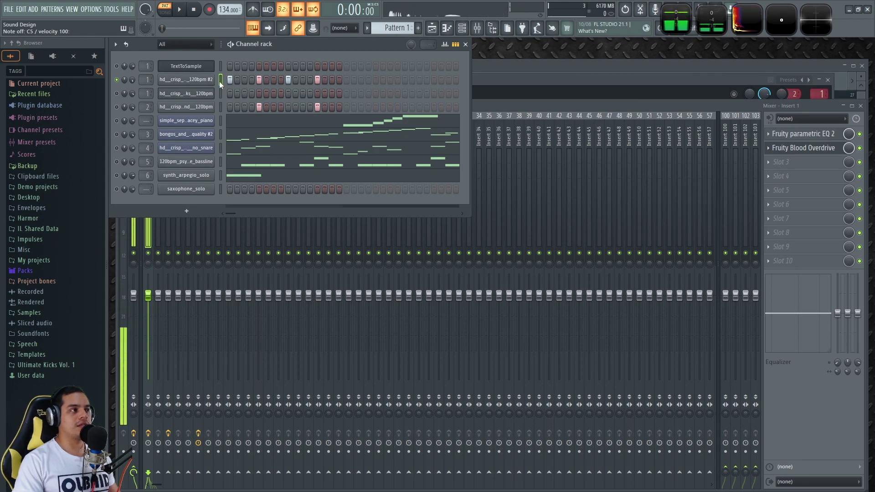
left_click(221, 108)
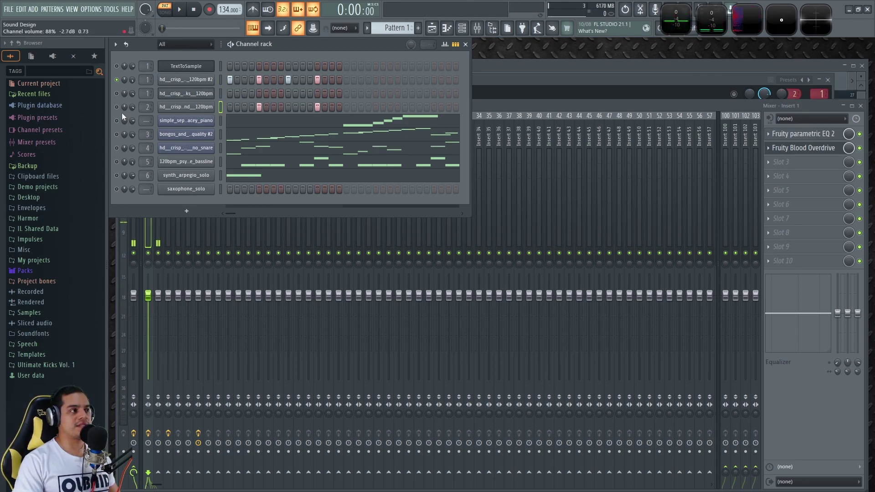
left_click(183, 108)
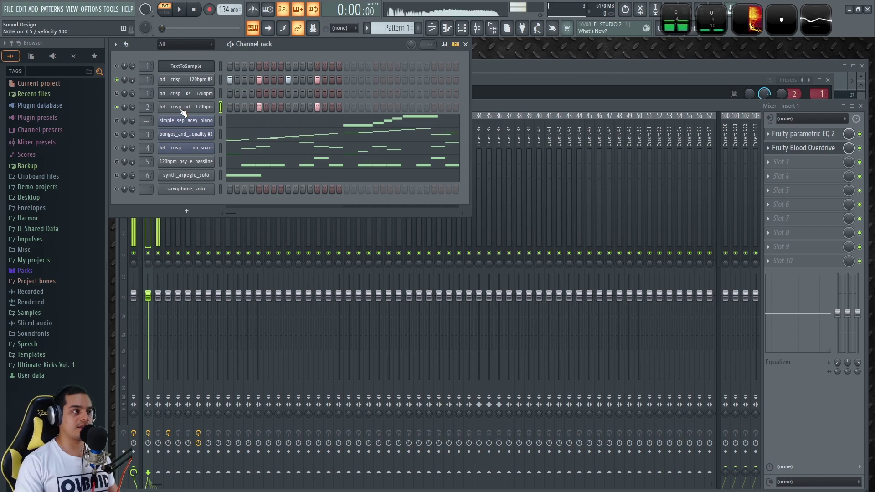
key("space")
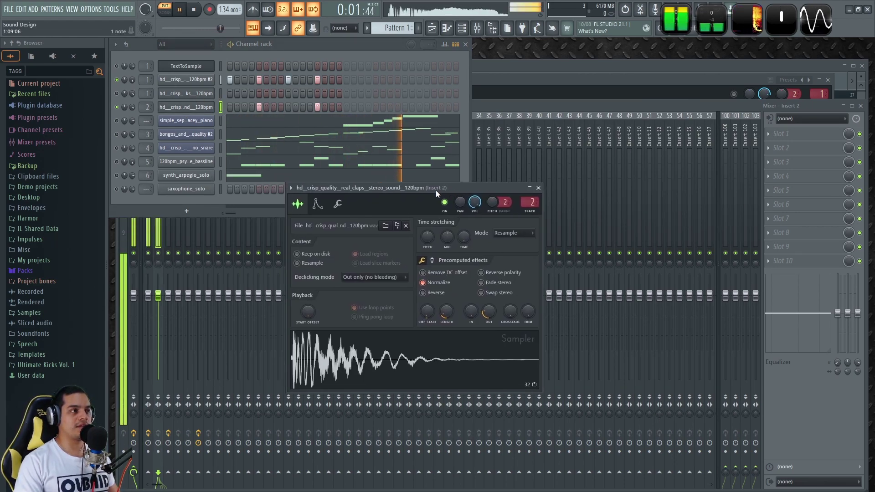
left_click(461, 176)
key("space")
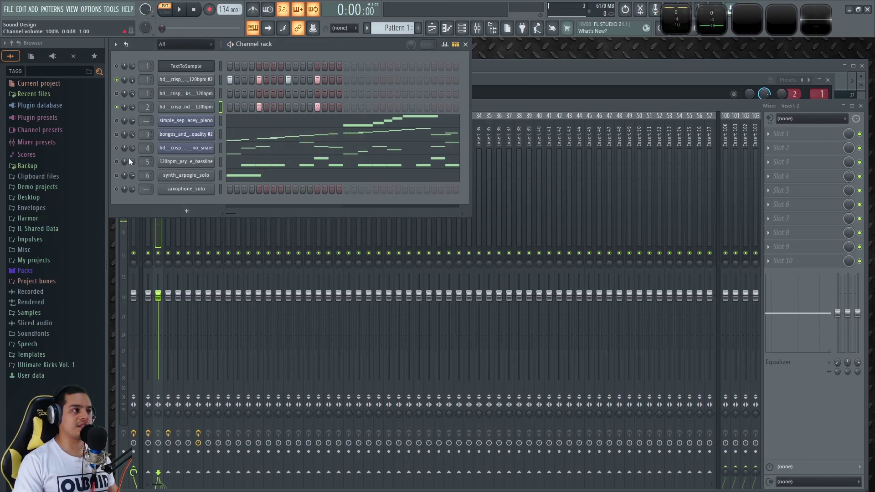
- Solo the "bongos_and_congas #2" channel, examine its slices in the piano roll and play them
left_click(117, 134)
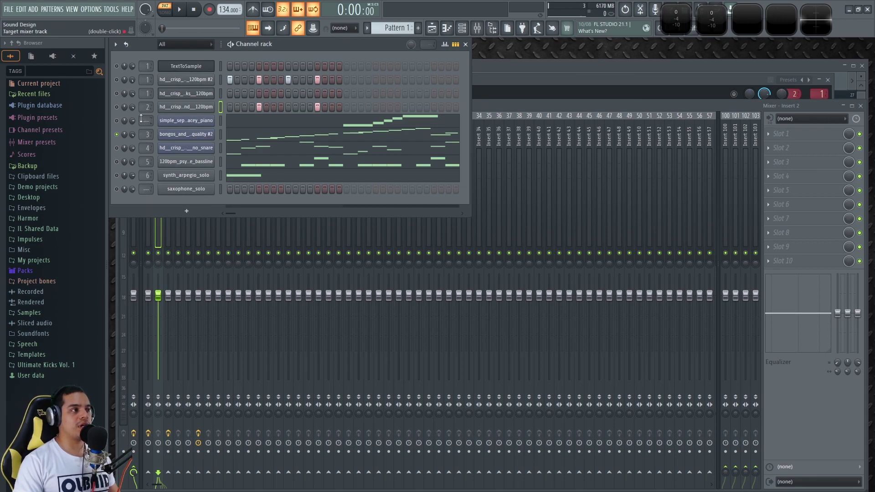
key("space")
key("F7")
key("space")
scroll(220, 255, "up", 4)
scroll(220, 228, "down", 2)
scroll(239, 103, "up", 3)
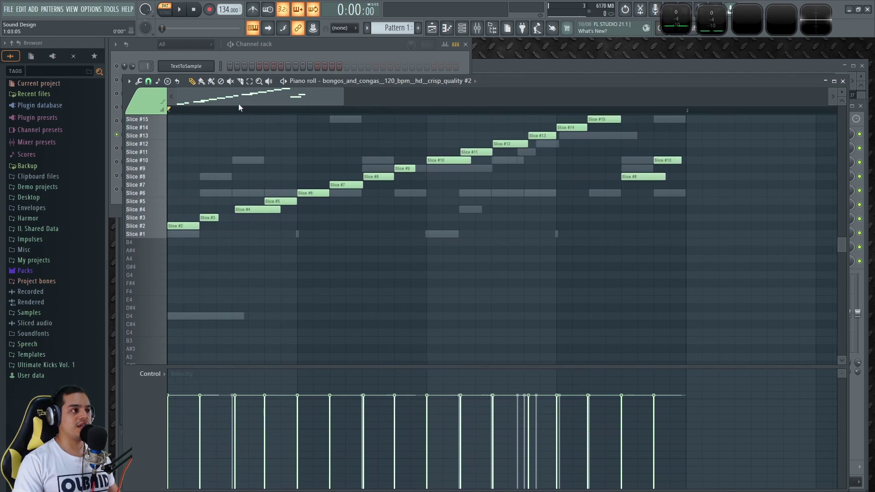
scroll(515, 187, "up", 2)
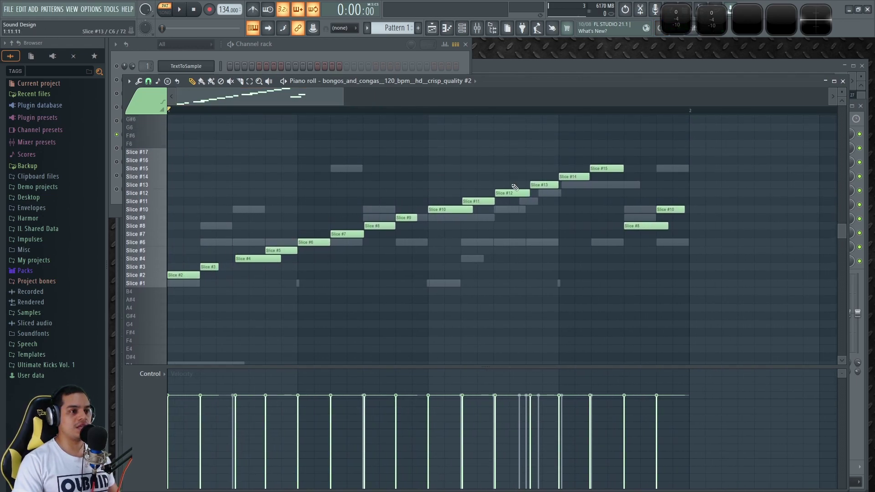
key("space")
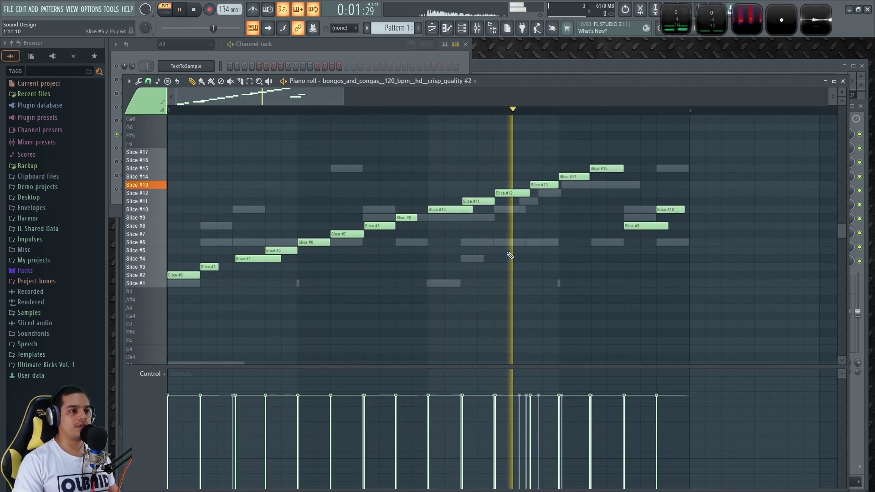
left_click(843, 81)
key("space")
- Solo the "simple_separate_notes_of_a_spacey_piano" channel, view its Fruity Slicer, and play it together with the kicks and claps
left_click(117, 81)
key("space")
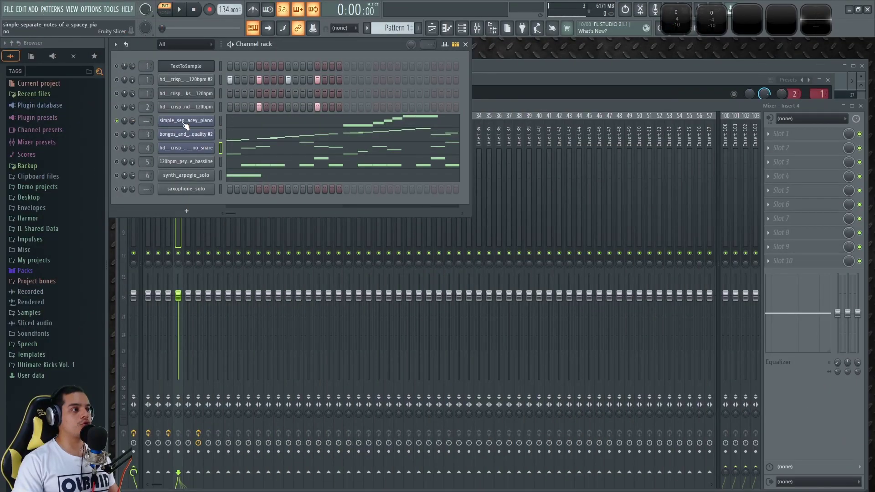
left_click(184, 123)
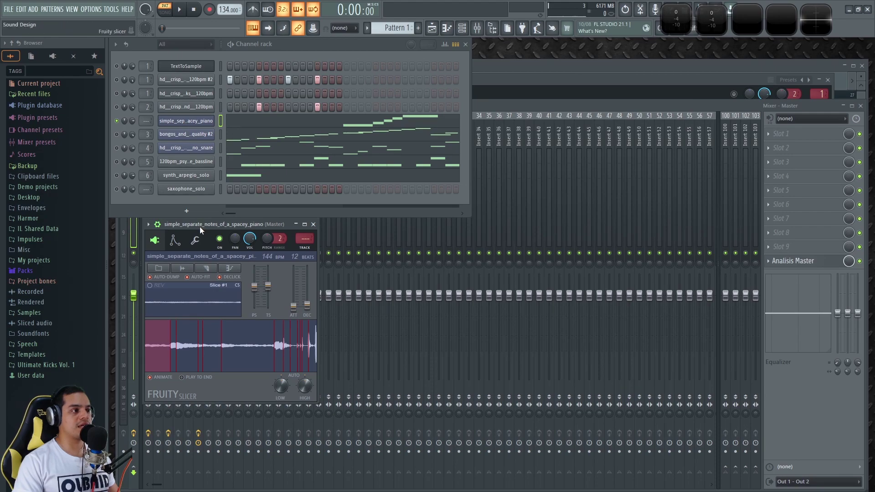
left_click_drag(199, 226, 245, 226)
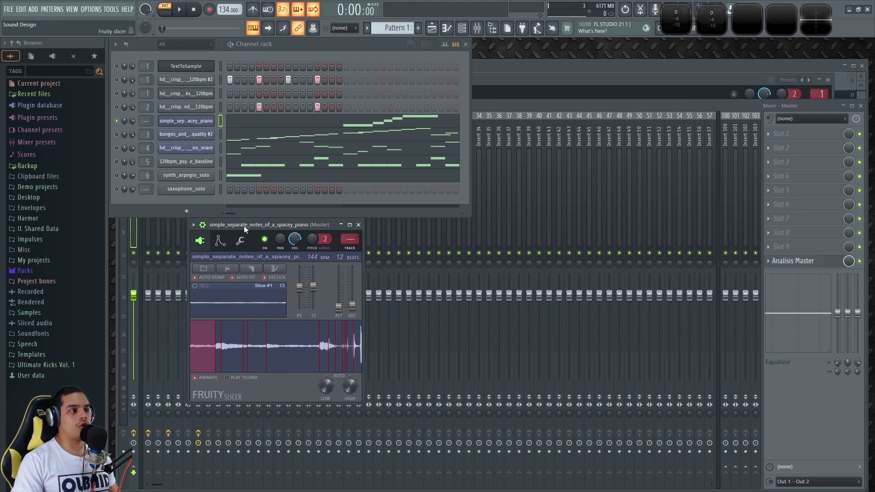
left_click(358, 225)
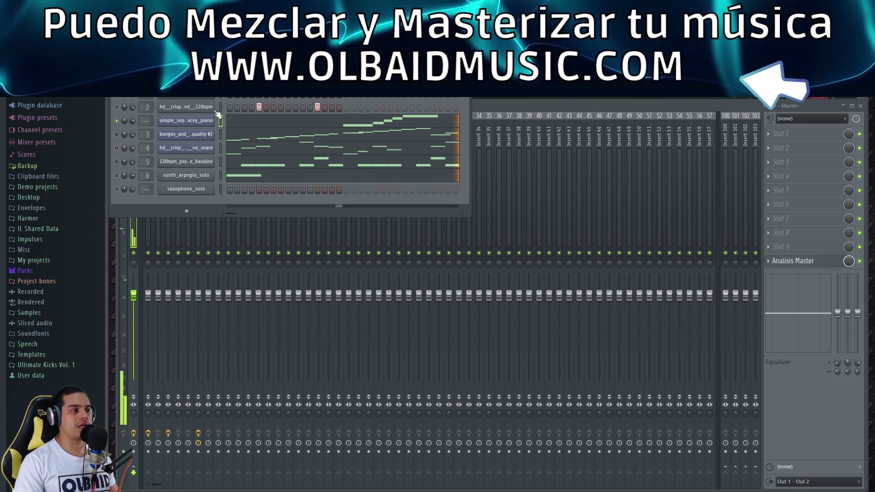
left_click(116, 108)
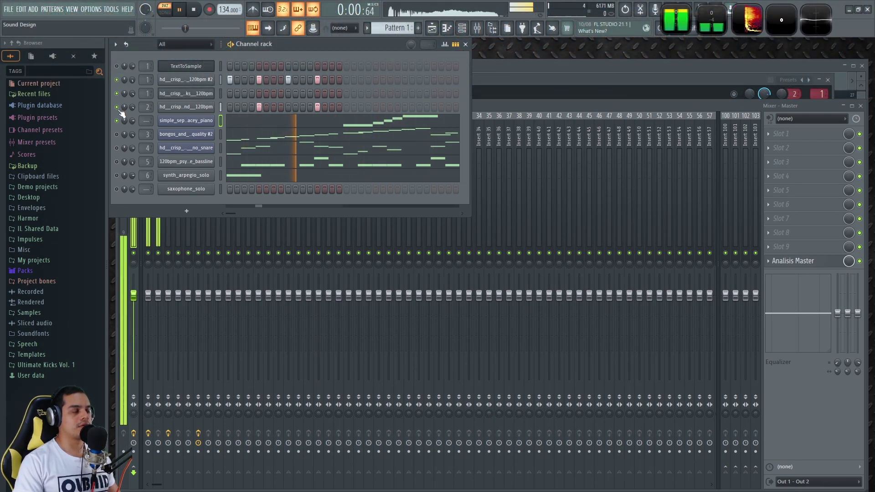
key("space")
- Open the soloed 120bpm_psytrance_bassline channel's sample settings and audition a few notes of the looped bass
left_click(186, 162)
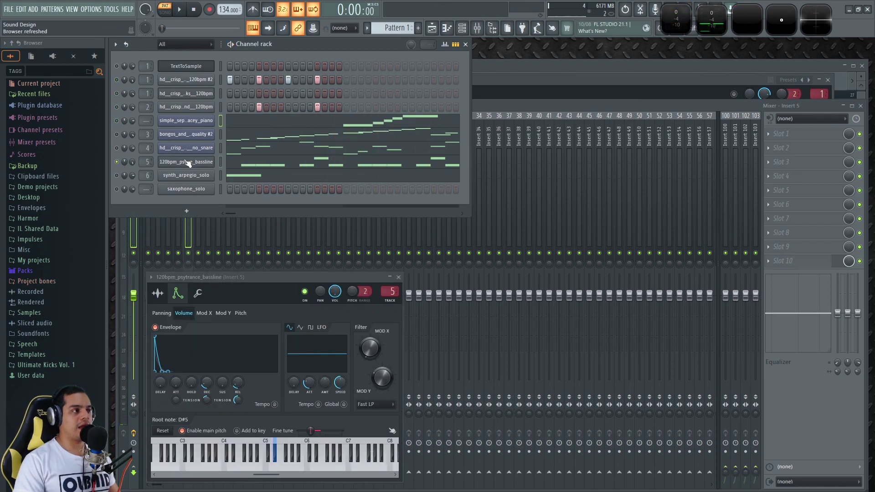
left_click_drag(288, 276, 400, 171)
left_click(271, 192)
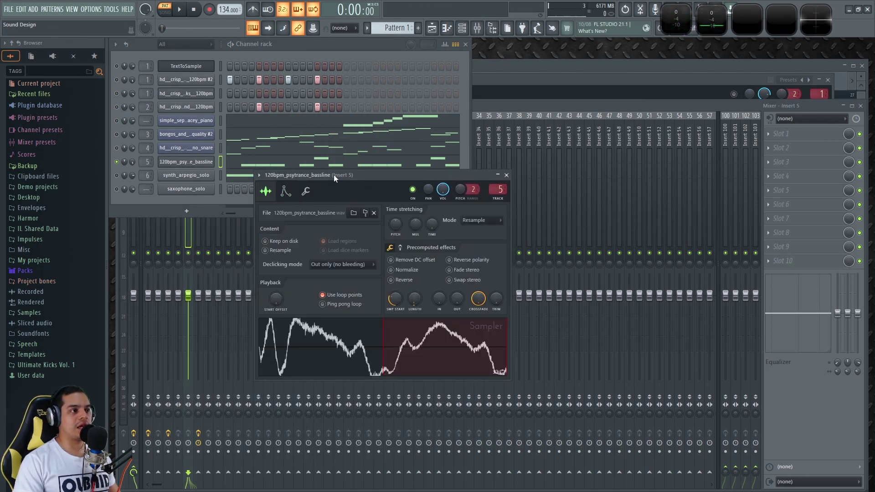
left_click_drag(334, 174, 356, 173)
key("z")
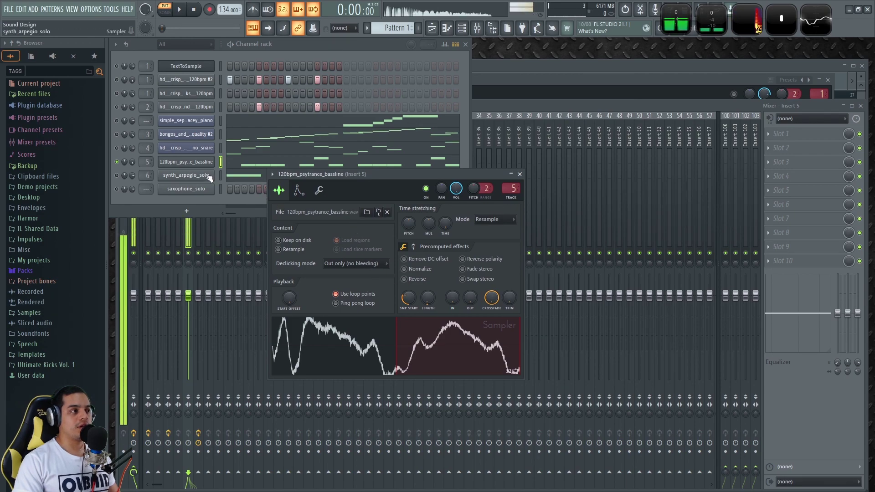
key("c")
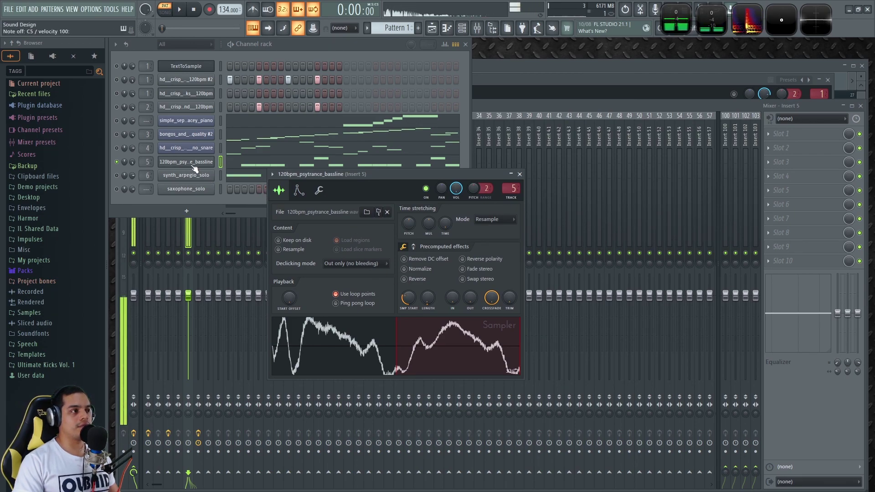
- Clone the 120bpm_psytrance_bassline channel and reset the clone's sample start to 0% and its length to full
right_click(192, 164)
left_click(229, 257)
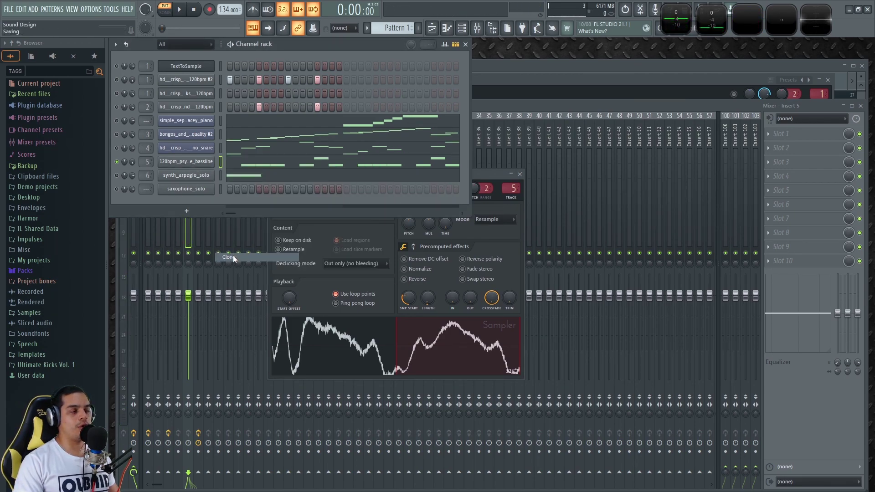
left_click_drag(412, 322, 412, 347)
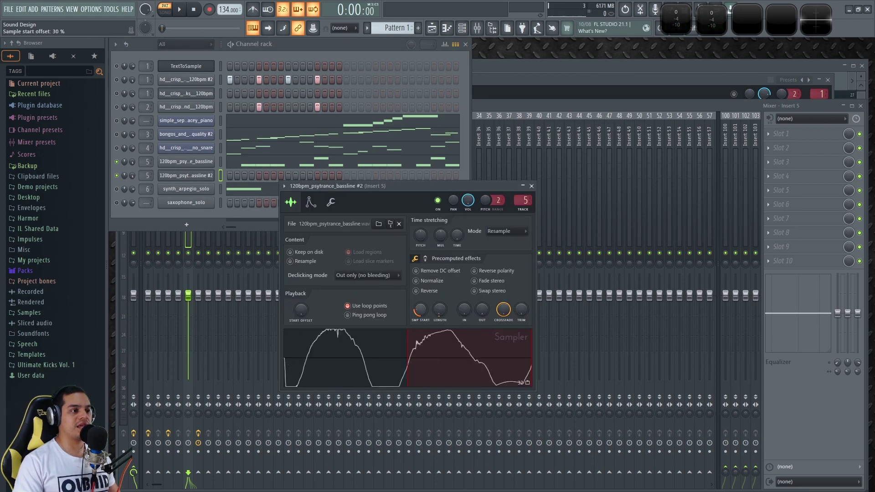
left_click_drag(444, 310, 444, 292)
key("ctrl+z")
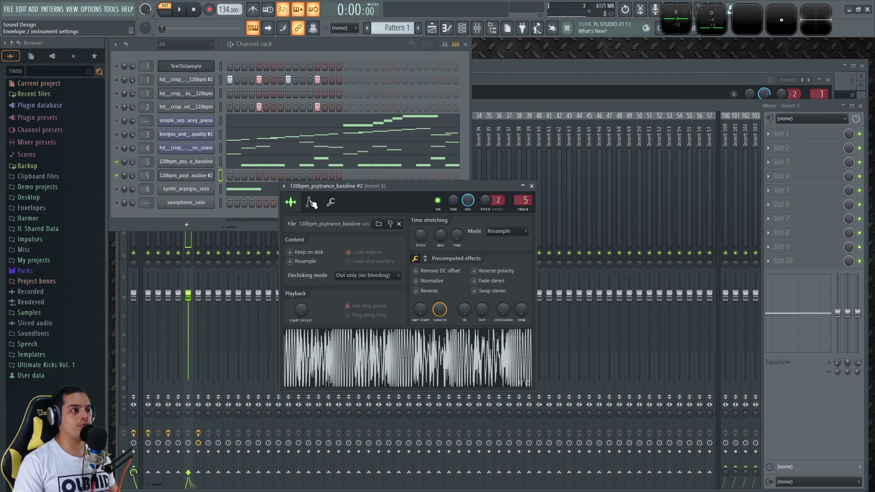
- Switch the cloned bassline's volume envelope off and on again while auditioning its notes
left_click(311, 203)
left_click(288, 236)
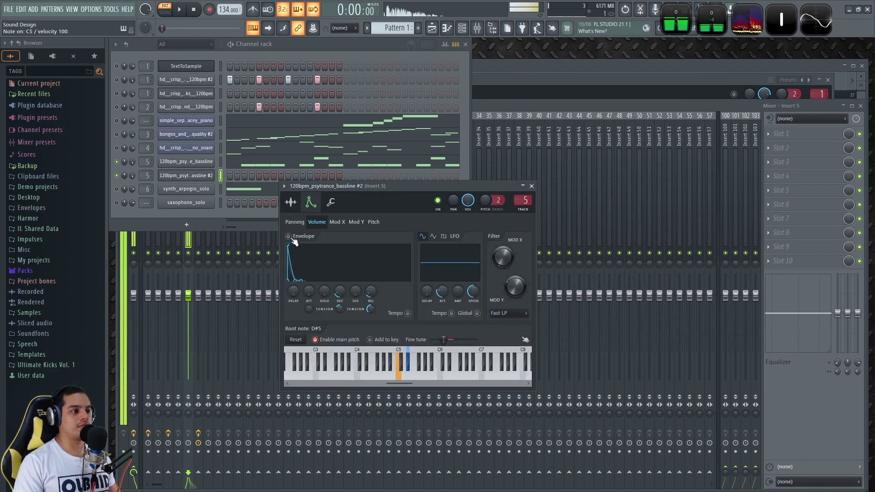
left_click(289, 236)
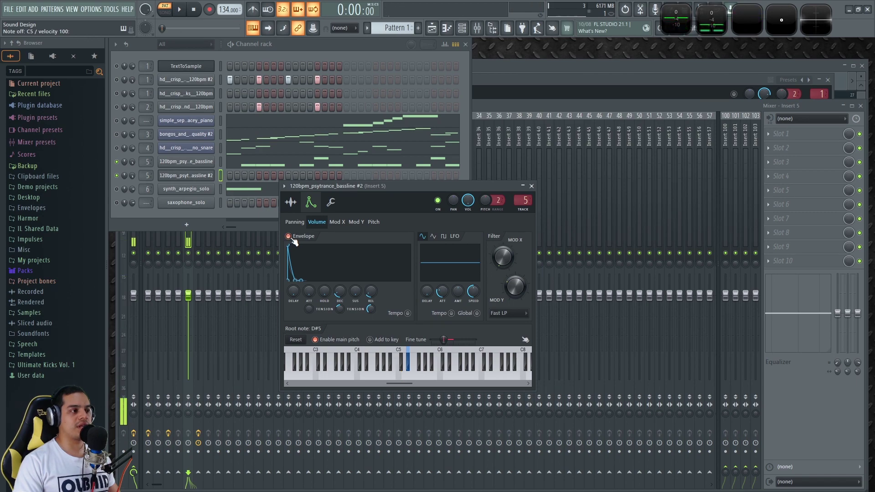
- Shorten the cloned bassline sample to a tiny looping section and set its loop crossfade to 100%
left_click(291, 203)
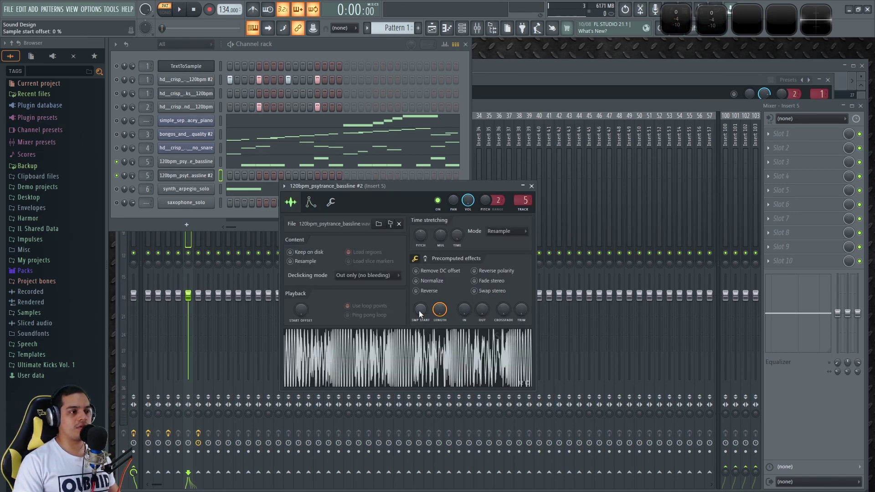
left_click_drag(440, 310, 440, 342)
mouse_move(412, 308)
left_mouse_down()
mouse_move(413, 298)
mouse_move(440, 318)
left_mouse_up()
left_click_drag(505, 313, 505, 291)
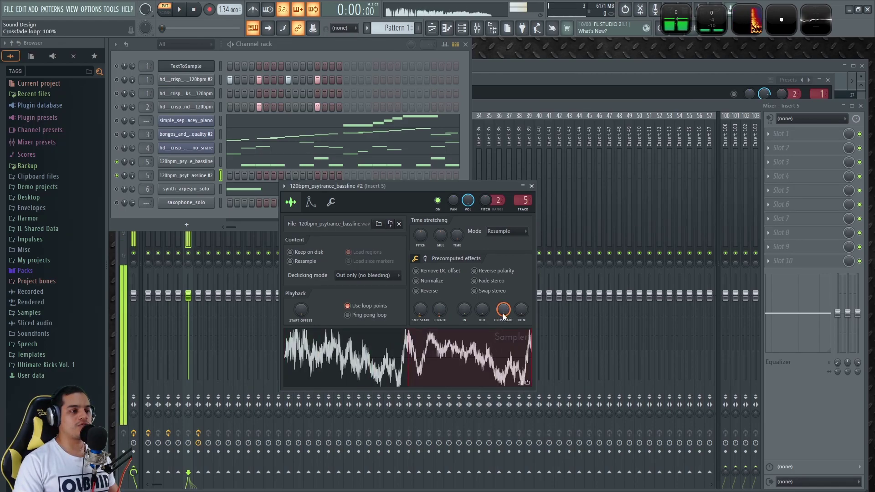
- View the cloned bassline's miscellaneous settings and root note, audition a few keys, and close its window
left_click(221, 165)
left_click(331, 202)
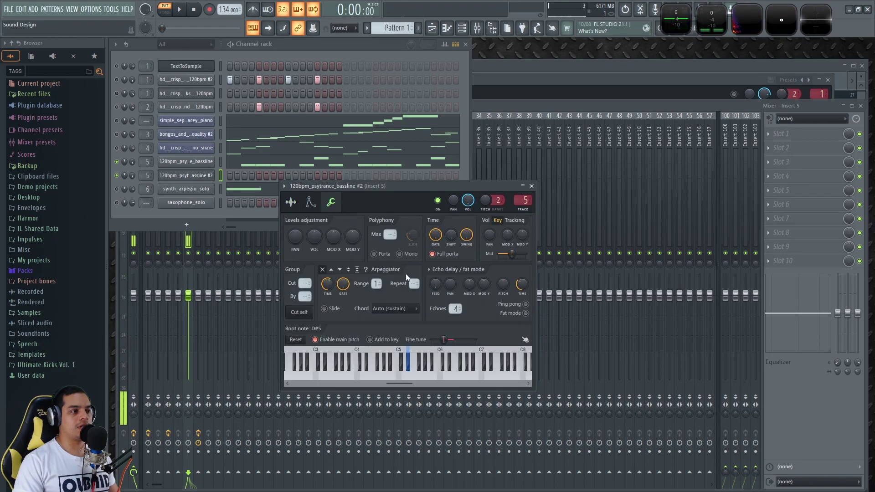
left_click(417, 374)
left_click(417, 375)
left_click(432, 371)
left_click(386, 371)
left_click(531, 186)
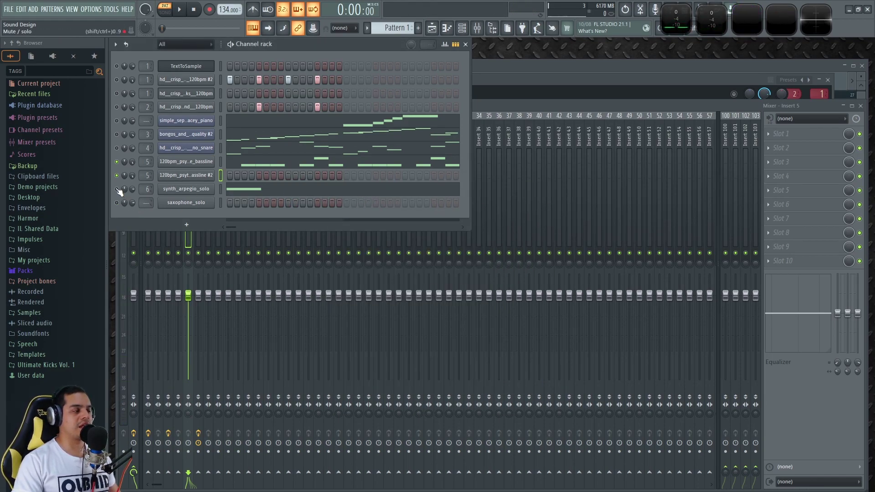
- Solo the synth_arpegio_solo channel, view its looped sample and volume envelope settings while auditioning it, and close its window
left_click(184, 189)
left_click_drag(247, 208, 340, 200)
left_click(256, 216)
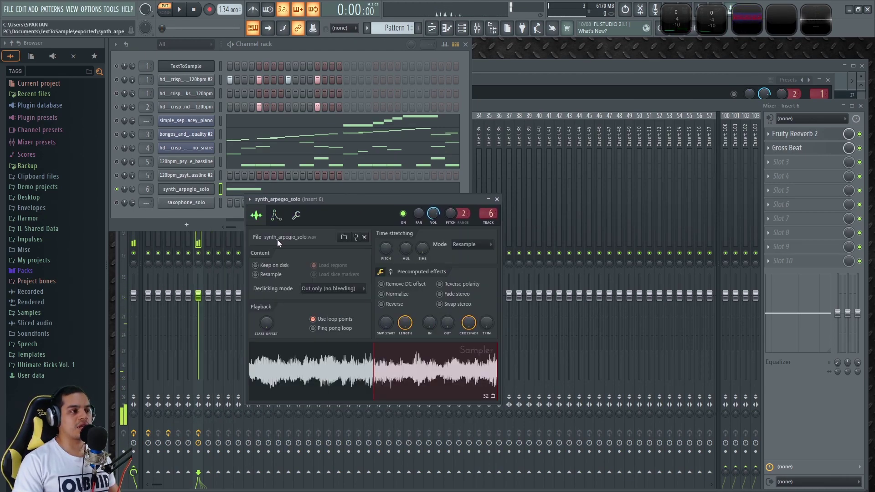
left_click(342, 369)
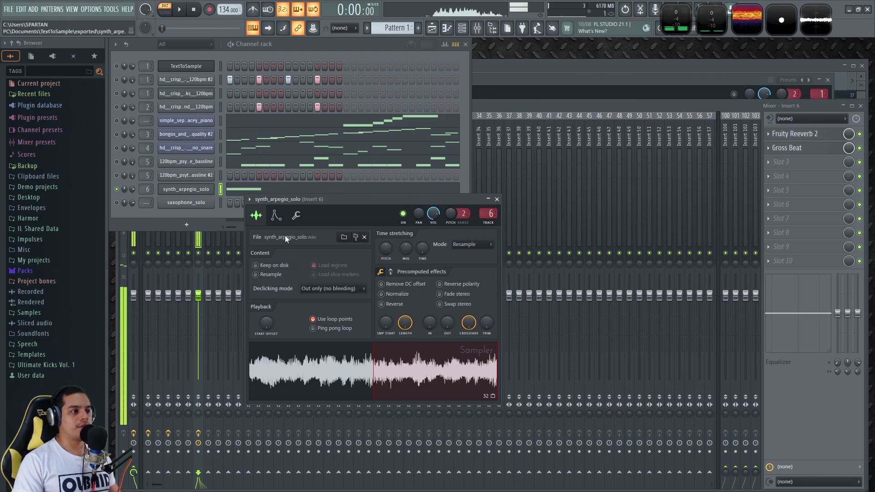
left_click(276, 215)
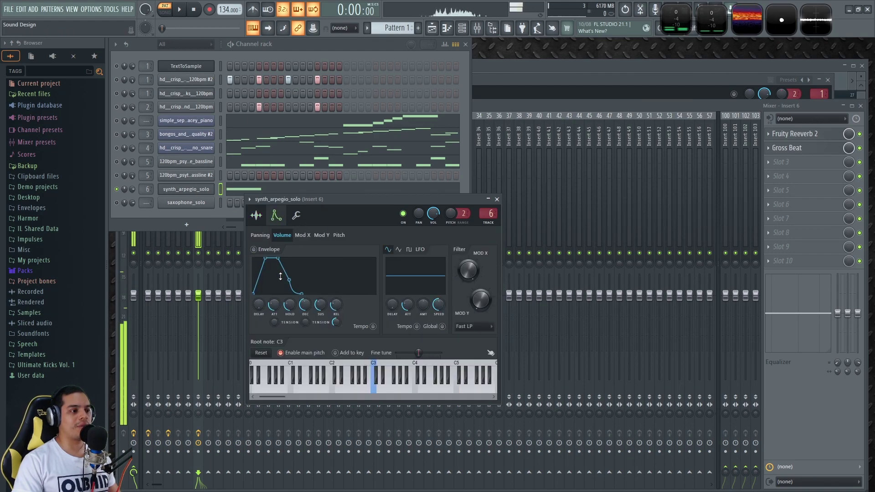
left_click(190, 193)
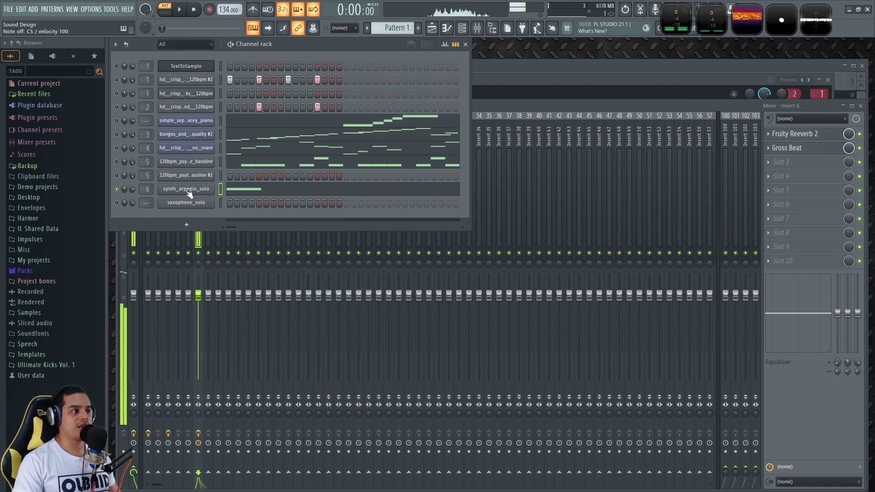
- Open TextToSample and audition the "C minor chord piano one chord" and "C minor chord piano one long chord" samples
left_click(187, 67)
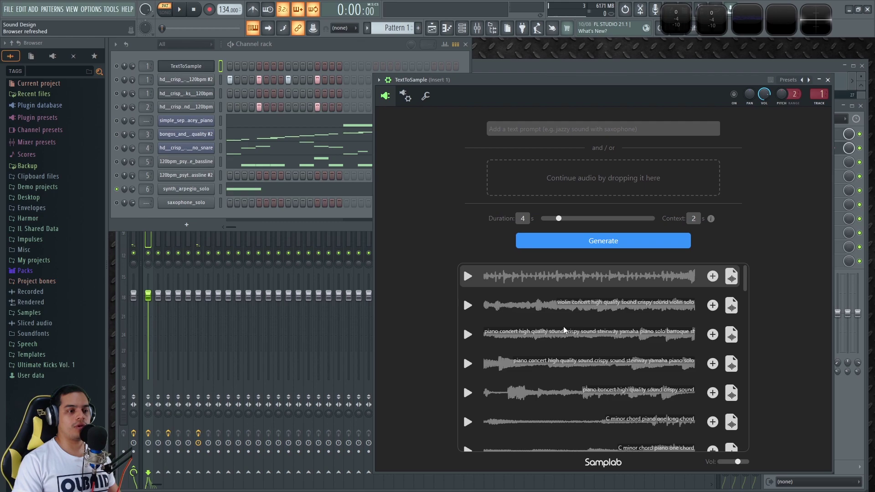
scroll(552, 331, "down", 3)
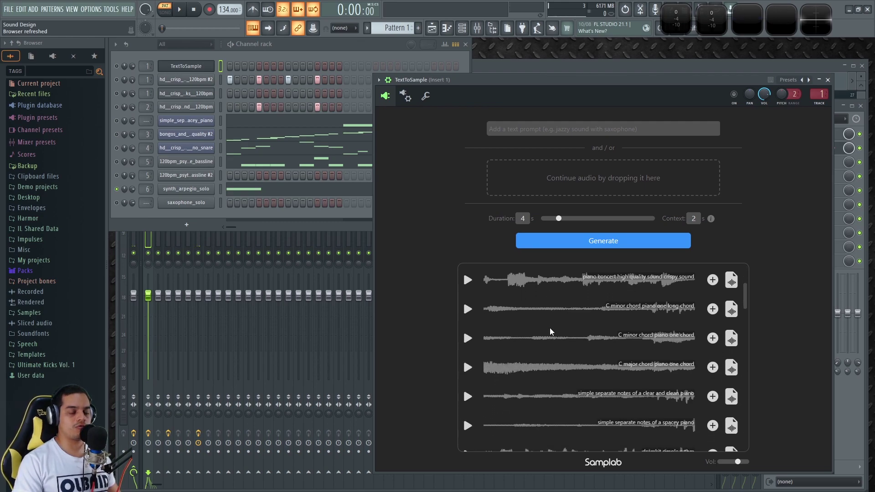
scroll(550, 329, "down", 2)
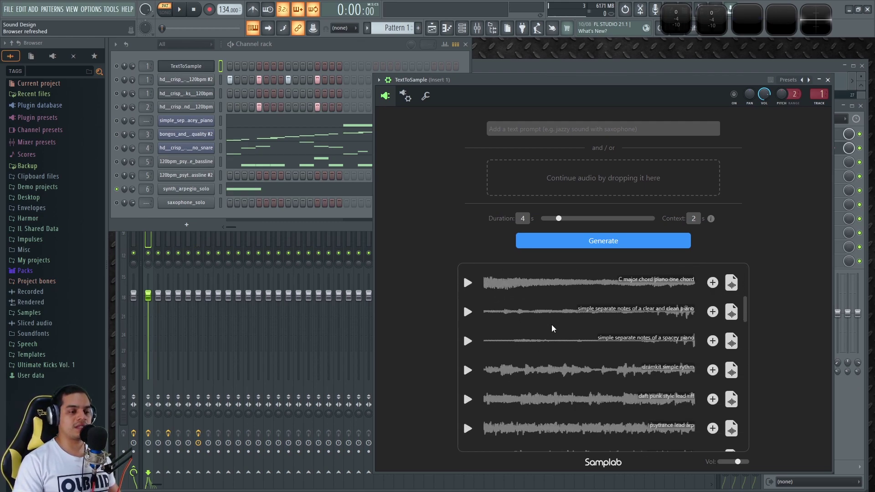
scroll(552, 339, "up", 2)
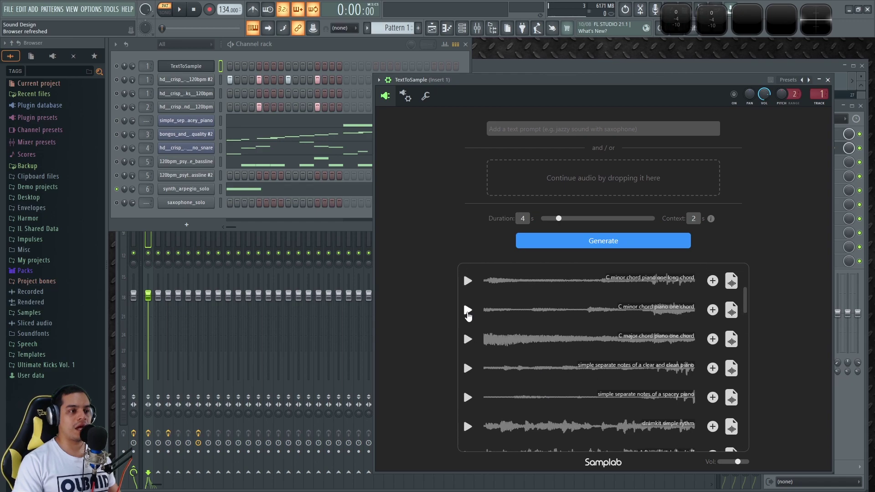
left_click(468, 311)
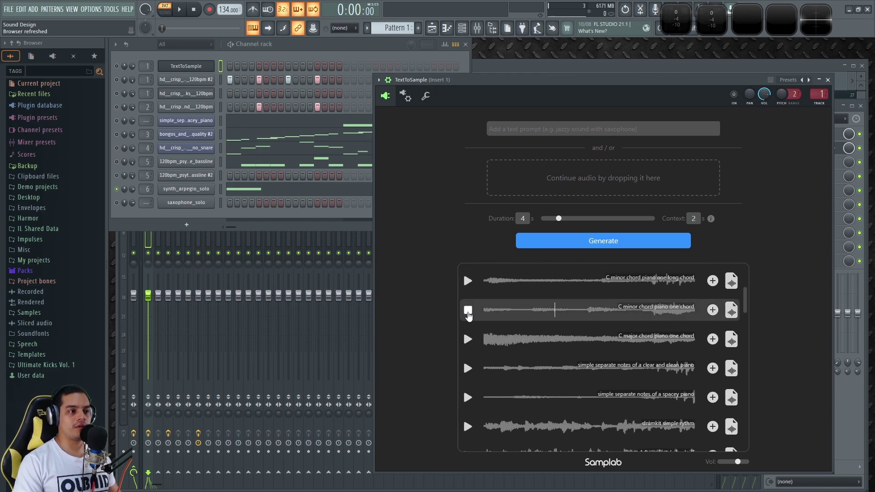
left_click(468, 281)
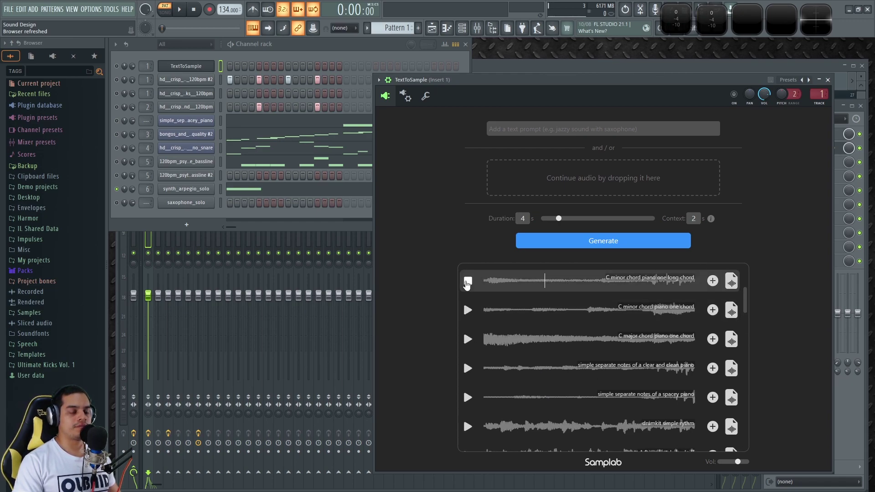
- Audition the psytrance synth arp, psytrance lead arp, electric guitar solo and piano chords samples in the generated list
scroll(538, 320, "down", 3)
scroll(520, 397, "down", 1)
left_click(469, 403)
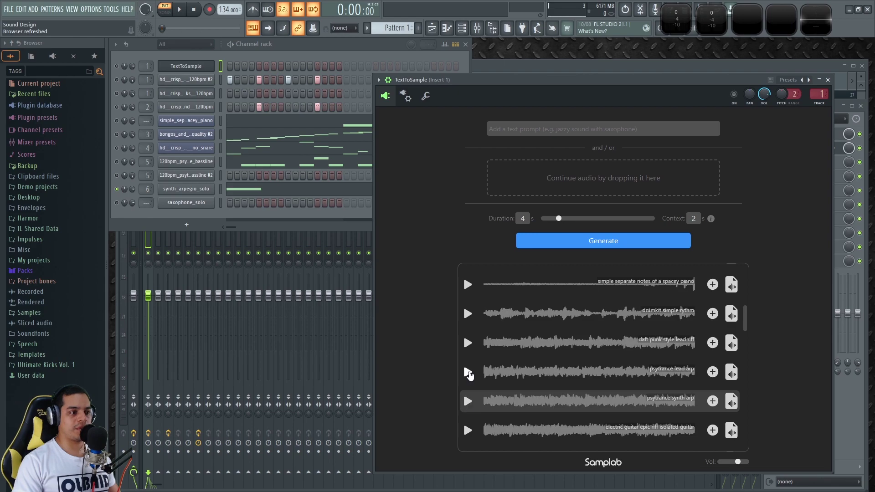
left_click(468, 373)
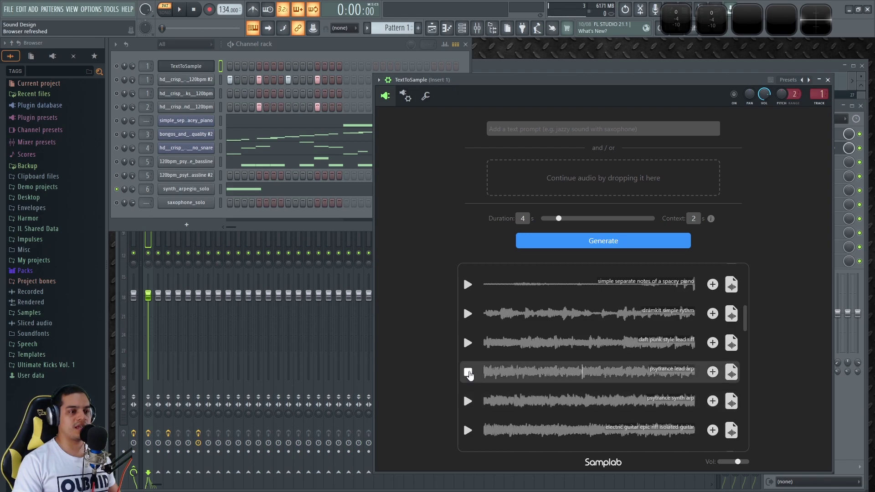
scroll(512, 357, "down", 3)
scroll(483, 379, "down", 2)
left_click(468, 377)
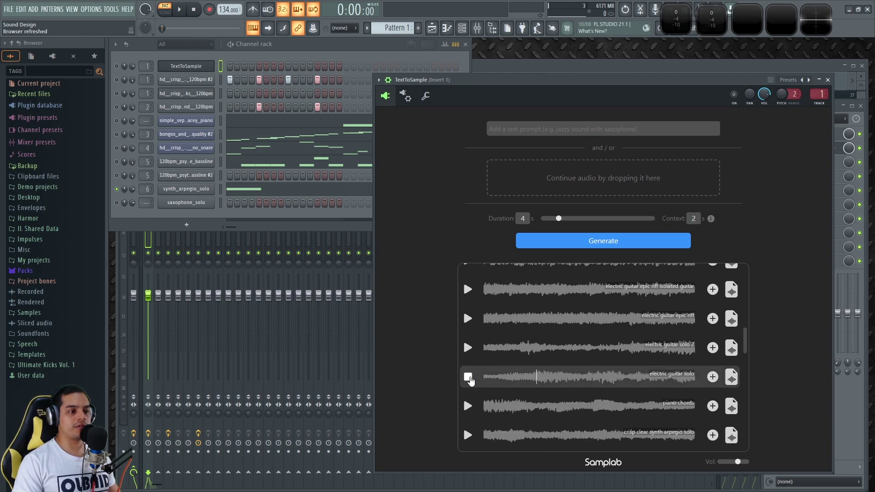
left_click(468, 406)
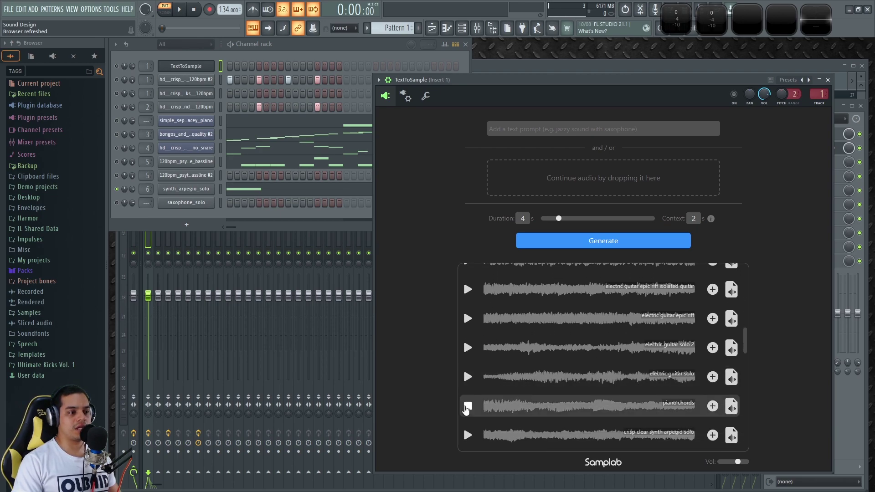
- Audition the two generated synth arpegio solo samples and compare them with the processed synth_arpegio_solo channel
scroll(480, 393, "down", 2)
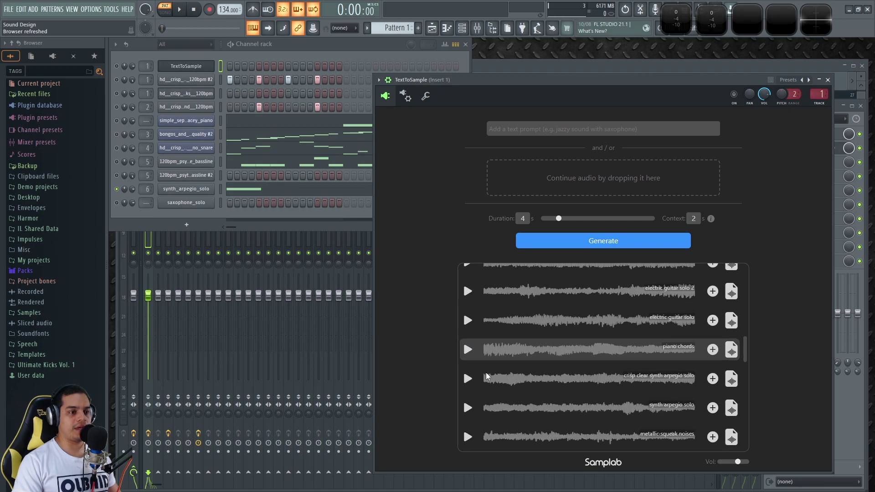
left_click(469, 380)
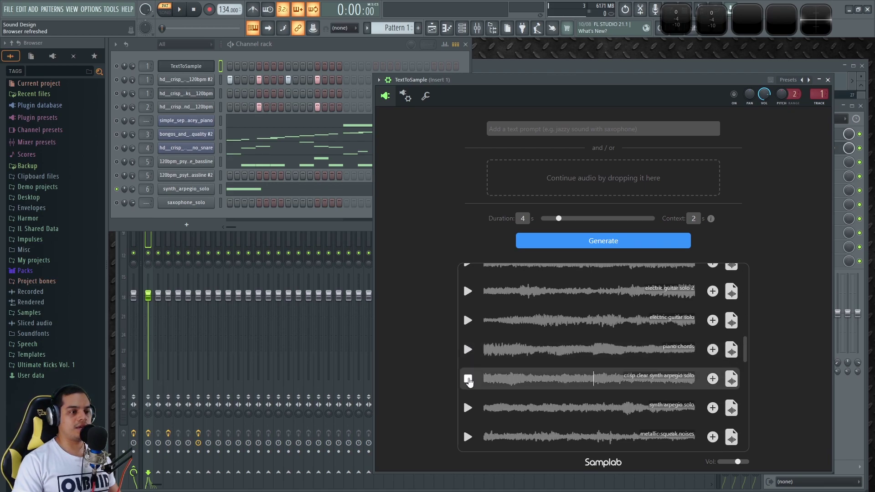
left_click(468, 381)
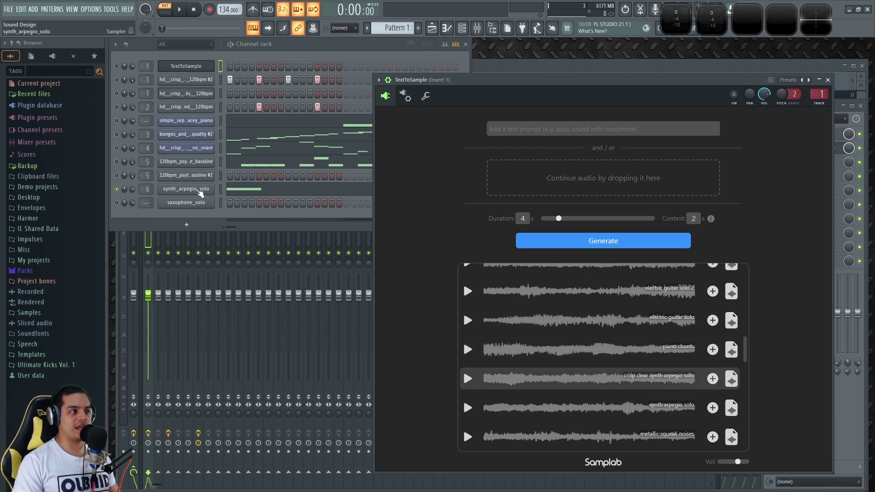
scroll(522, 357, "down", 1)
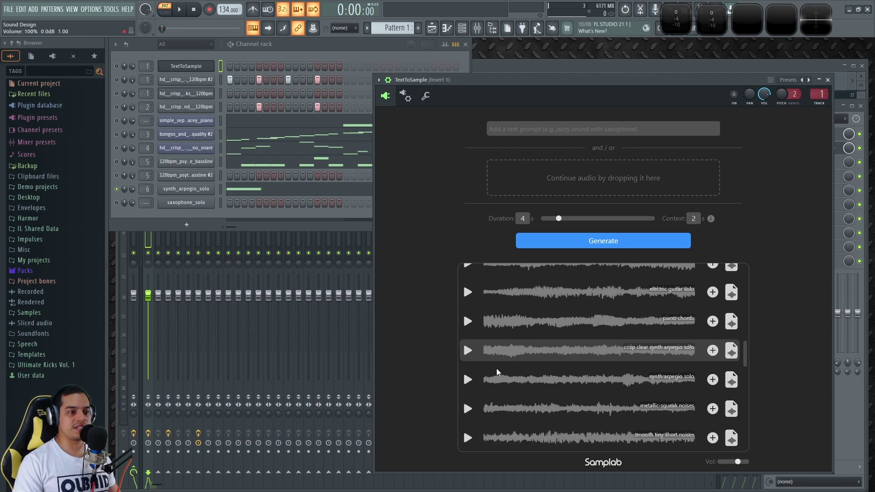
left_click(468, 381)
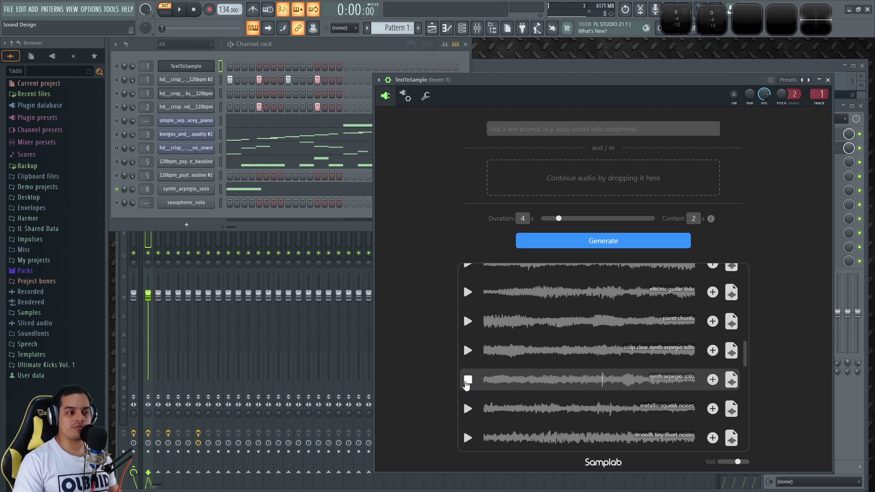
left_click(468, 382)
left_click(220, 189)
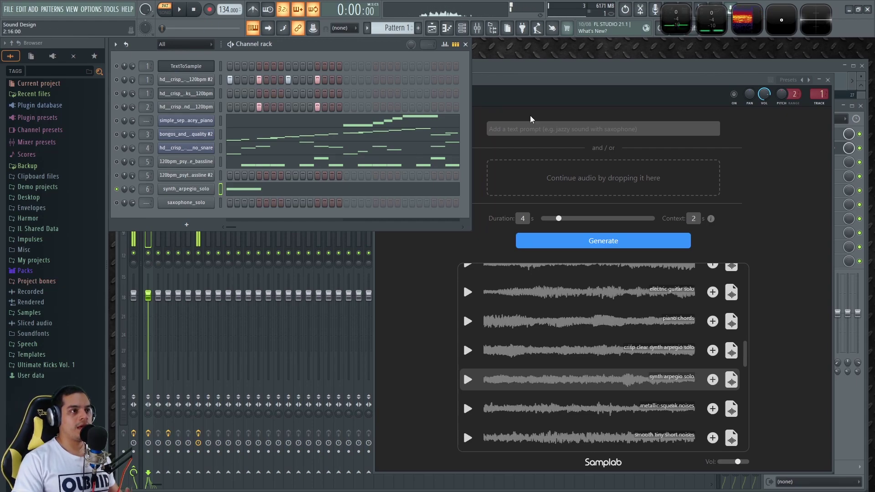
- Close TextToSample, enable only the kick, clap and spacey piano channels, and play them together
left_click_drag(581, 78, 519, 82)
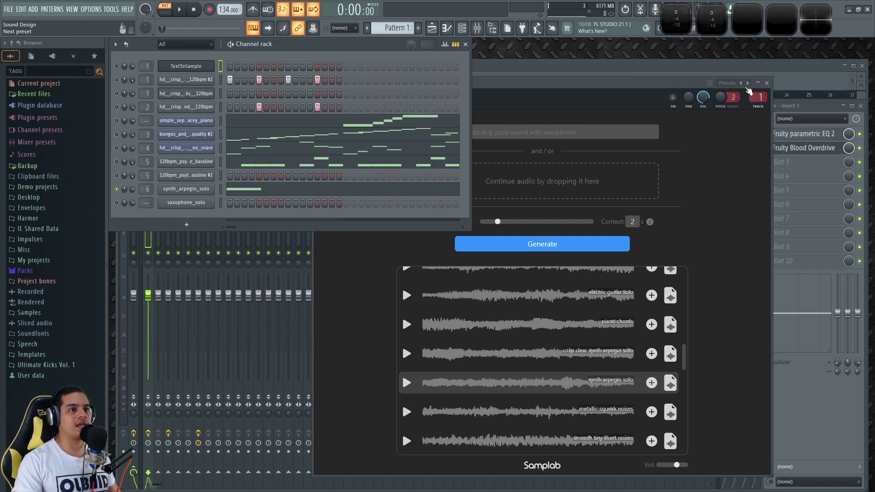
left_click(767, 83)
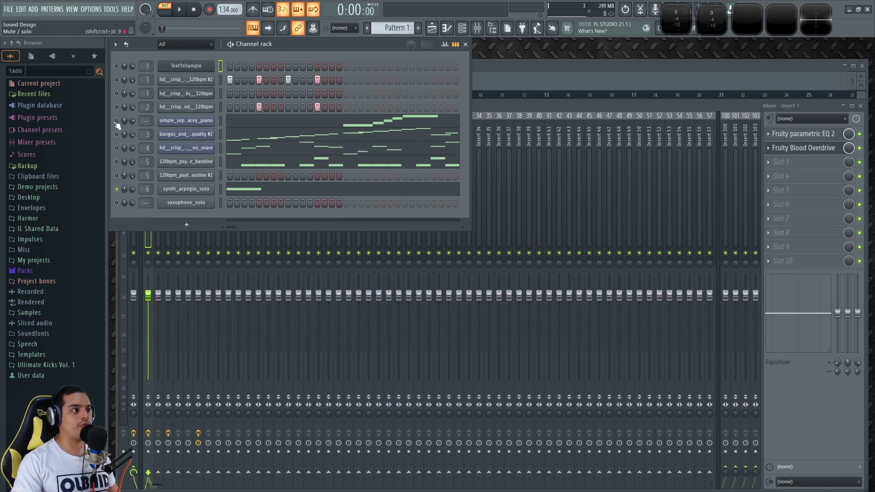
left_click_drag(117, 121, 117, 93)
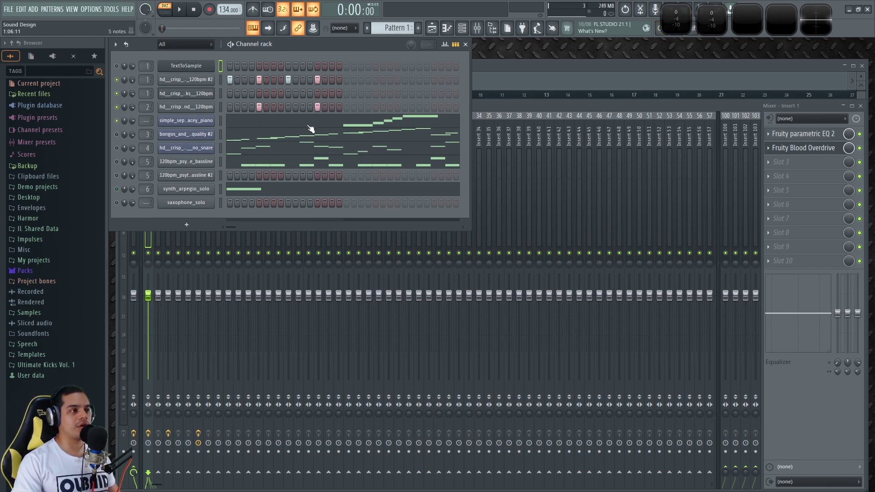
key("space")
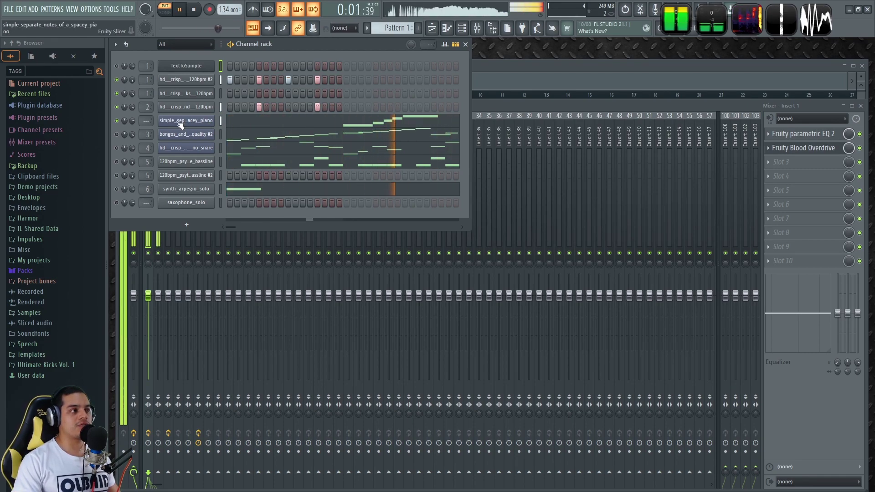
key("space")
- Open TextToSample, generate a sample from the prompt "loop hi hats with heavy snare, distortion", and audition it
left_click(186, 66)
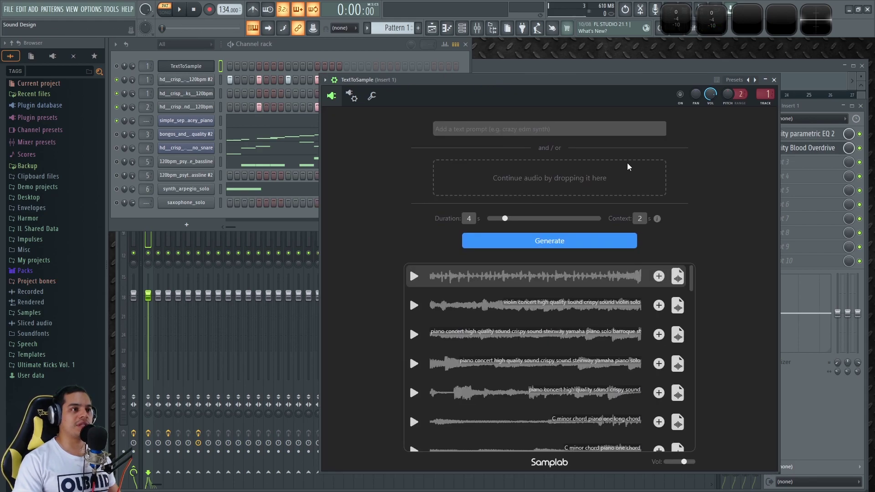
left_click(577, 129)
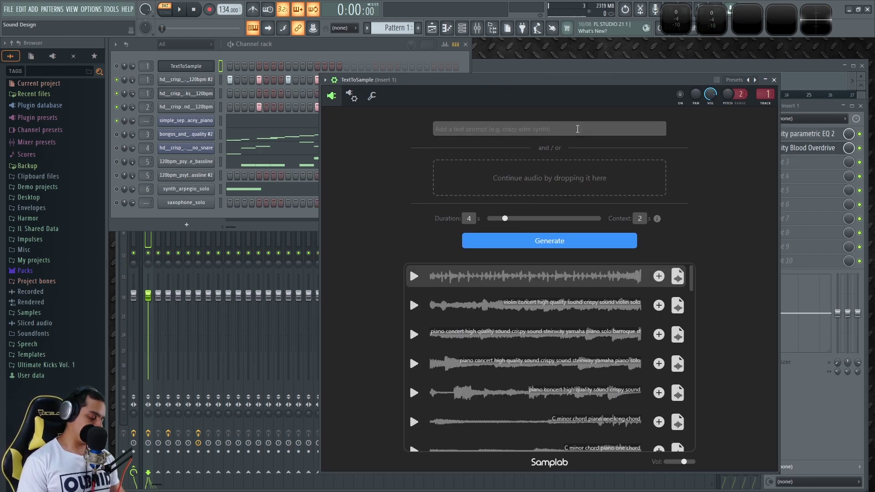
type("loop")
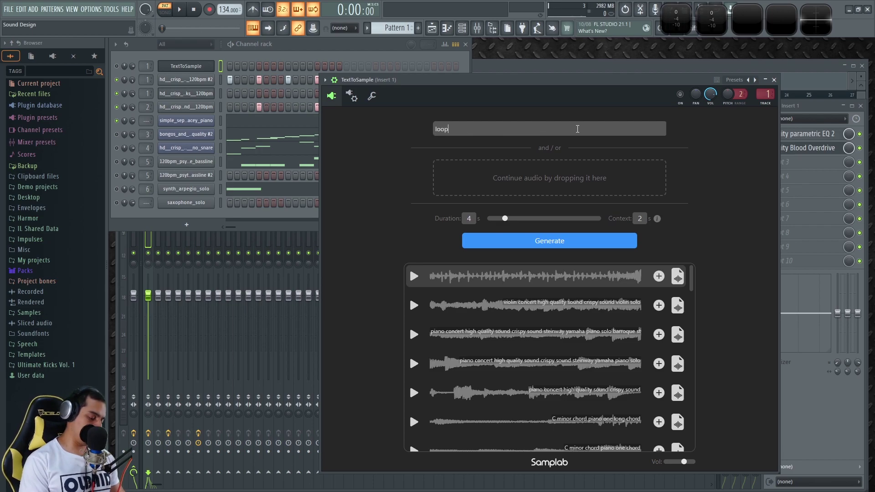
type(" hi hats")
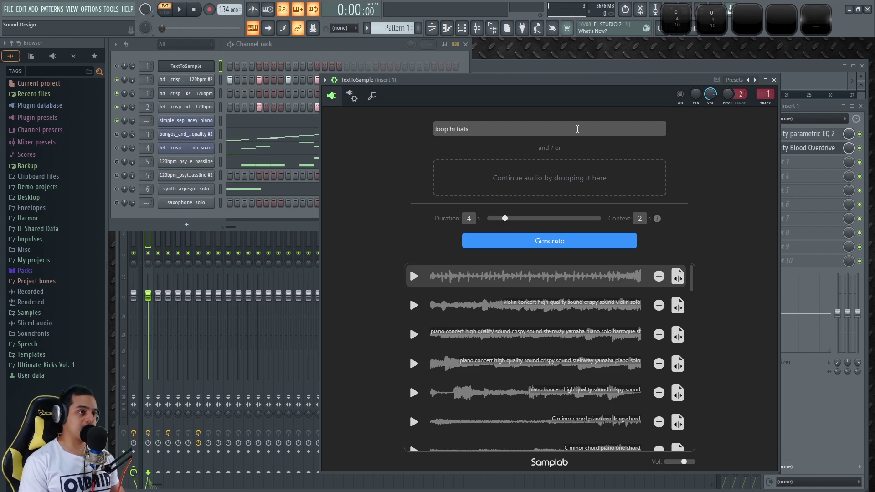
type(" with s")
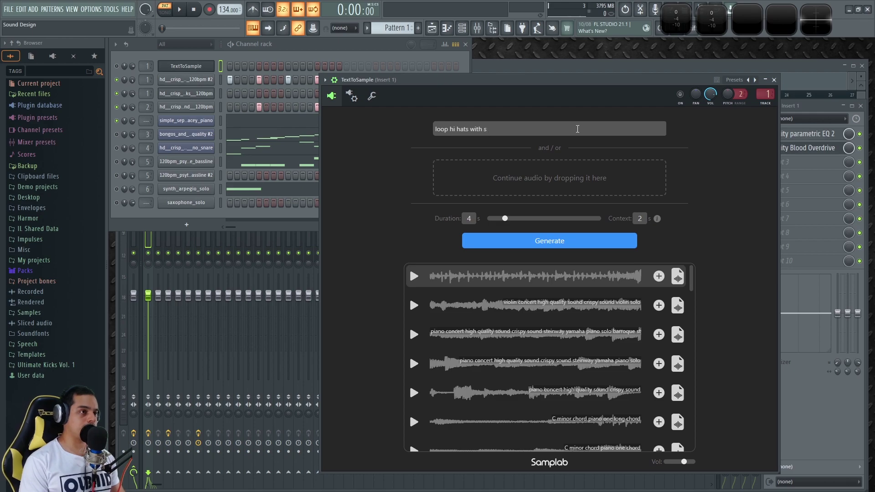
key("BackSpace")
type("heavy snare")
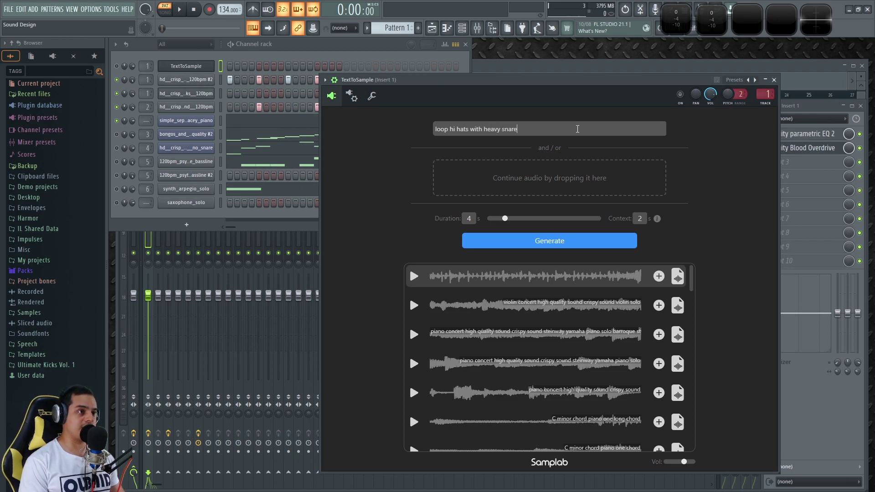
type(", distortion")
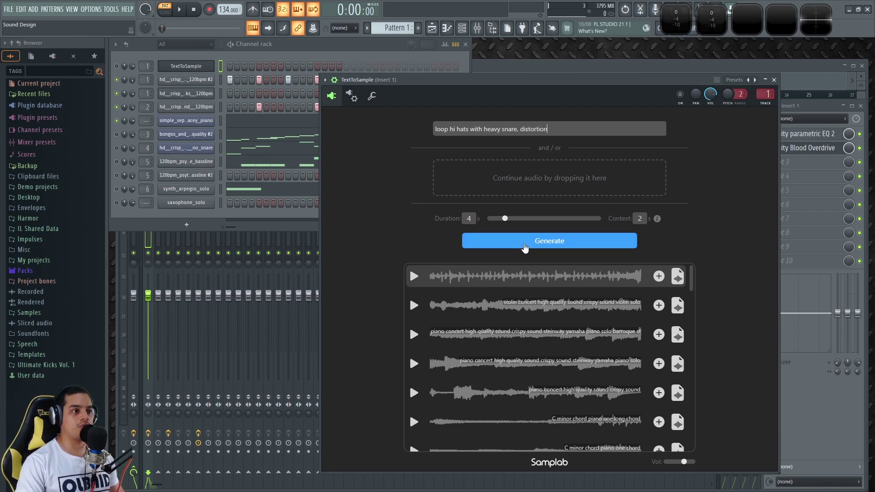
left_click(535, 248)
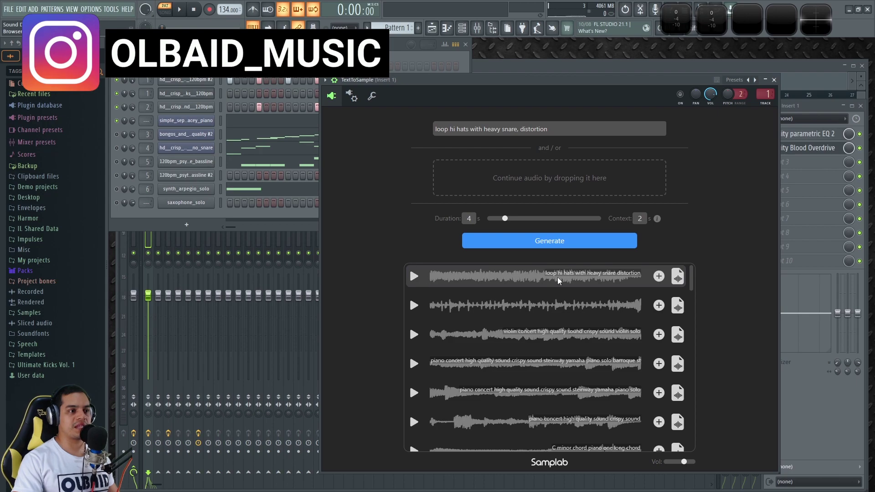
left_click(414, 276)
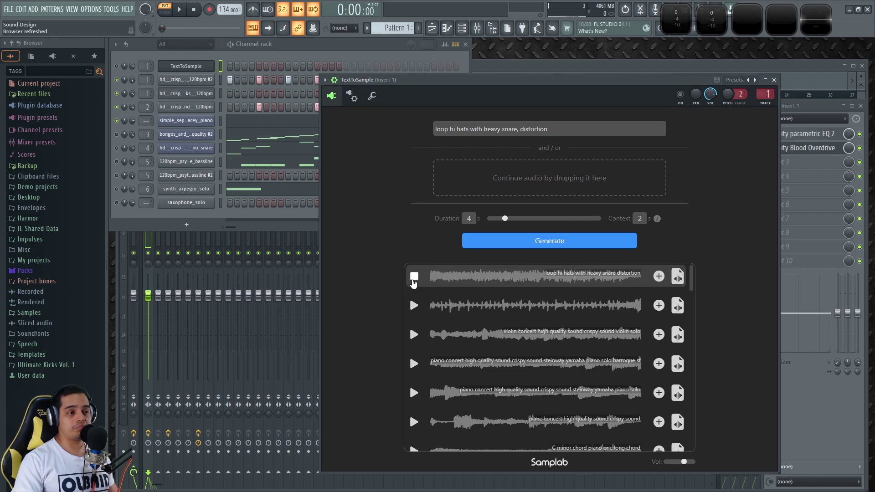
left_click(414, 280)
- Replace the prompt with "lofi hip hop beat", generate the sample, and audition it
left_click_drag(551, 130, 413, 136)
key("BackSpace")
type("lo")
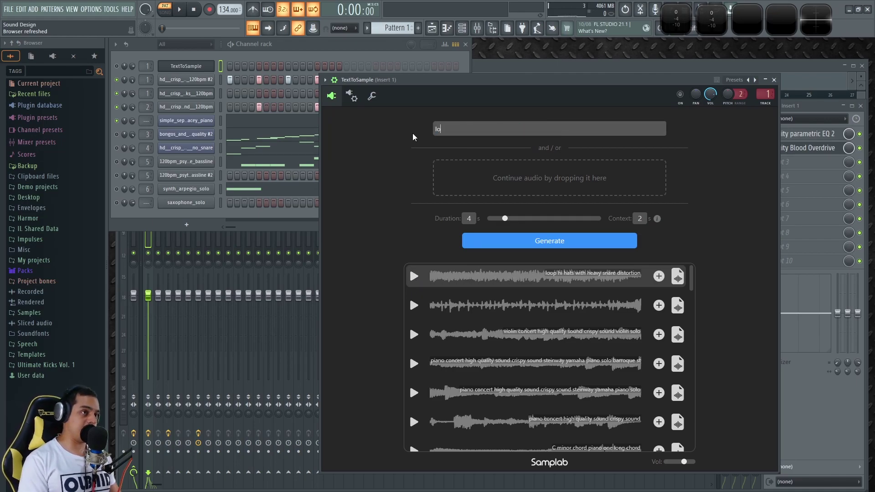
type("fi")
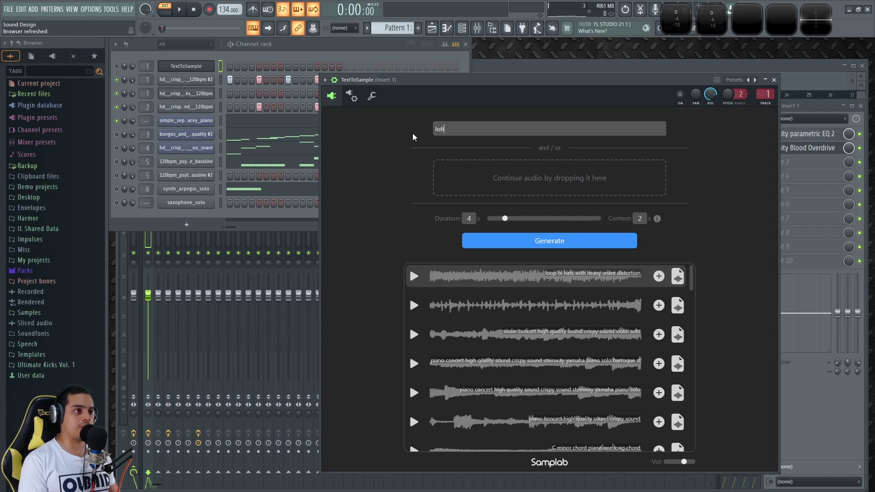
type(" hip hop beat")
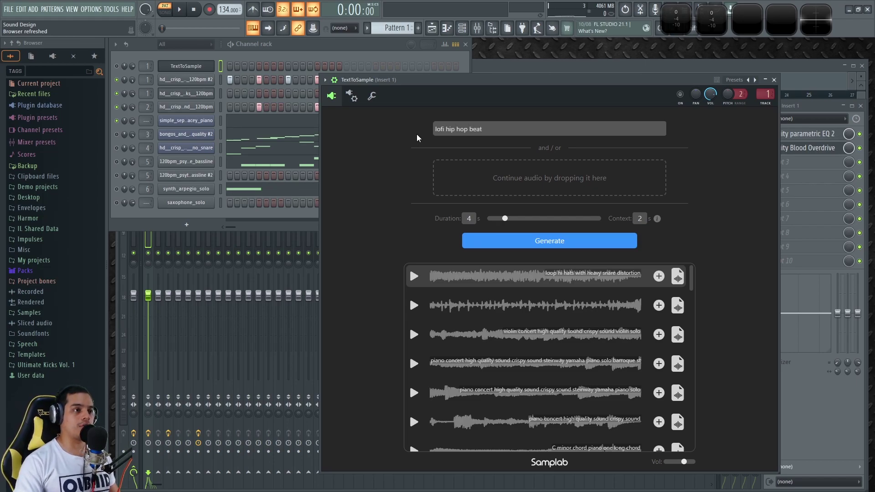
left_click(546, 242)
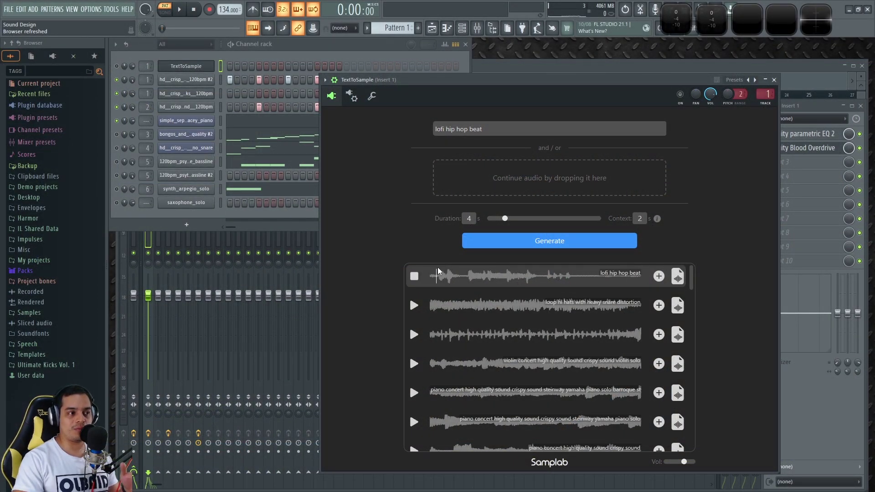
left_click(415, 277)
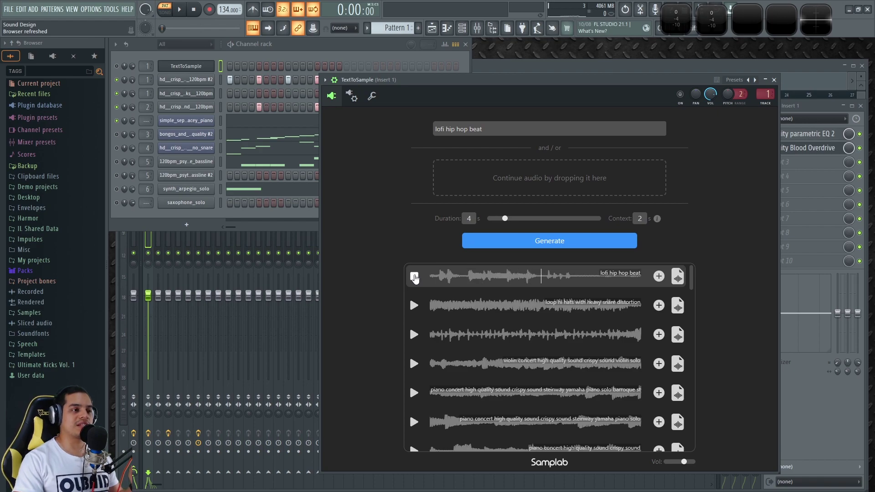